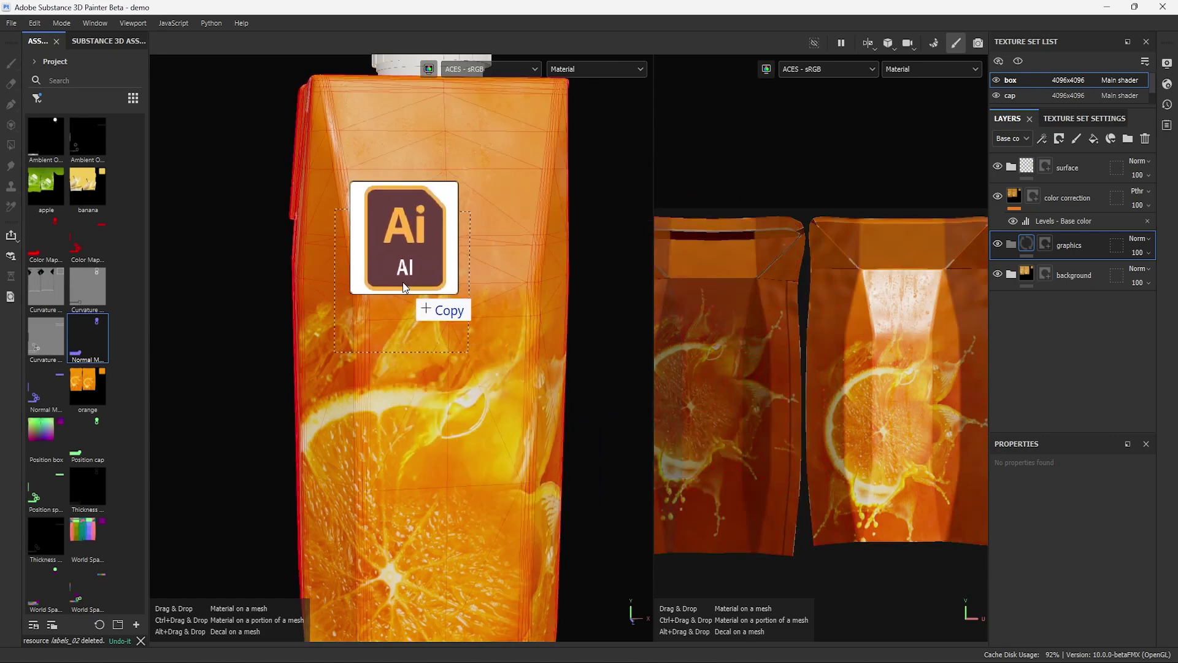
Step: Show the juce artwork, preview the orange, banana and apple backgrounds, then keep orange and collapse the folder
{"action": "left_click_drag", "start_coordinate": [432, 218], "coordinate": [433, 217]}
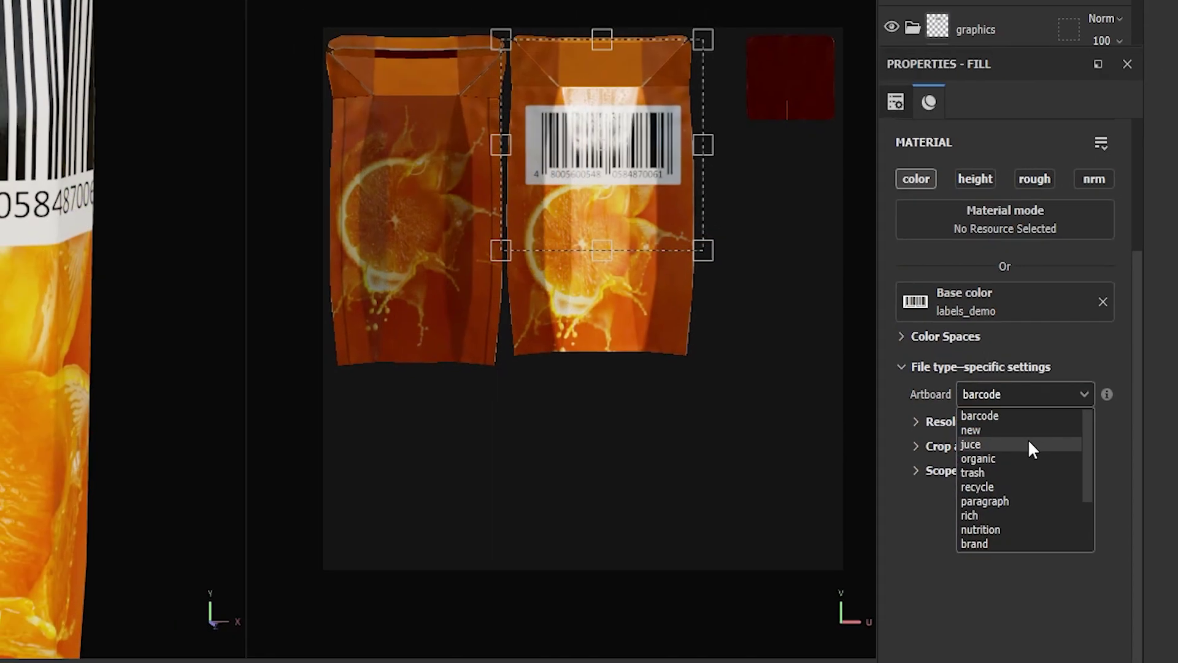
{"action": "left_click", "coordinate": [1022, 434]}
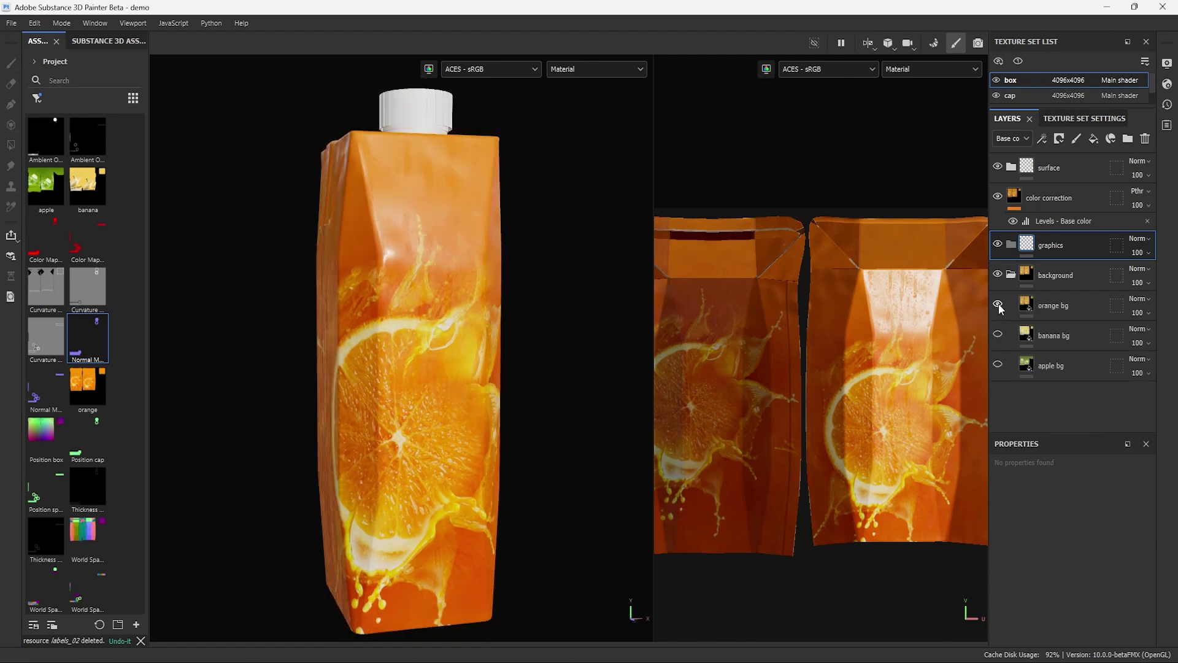
{"action": "left_click", "coordinate": [998, 305]}
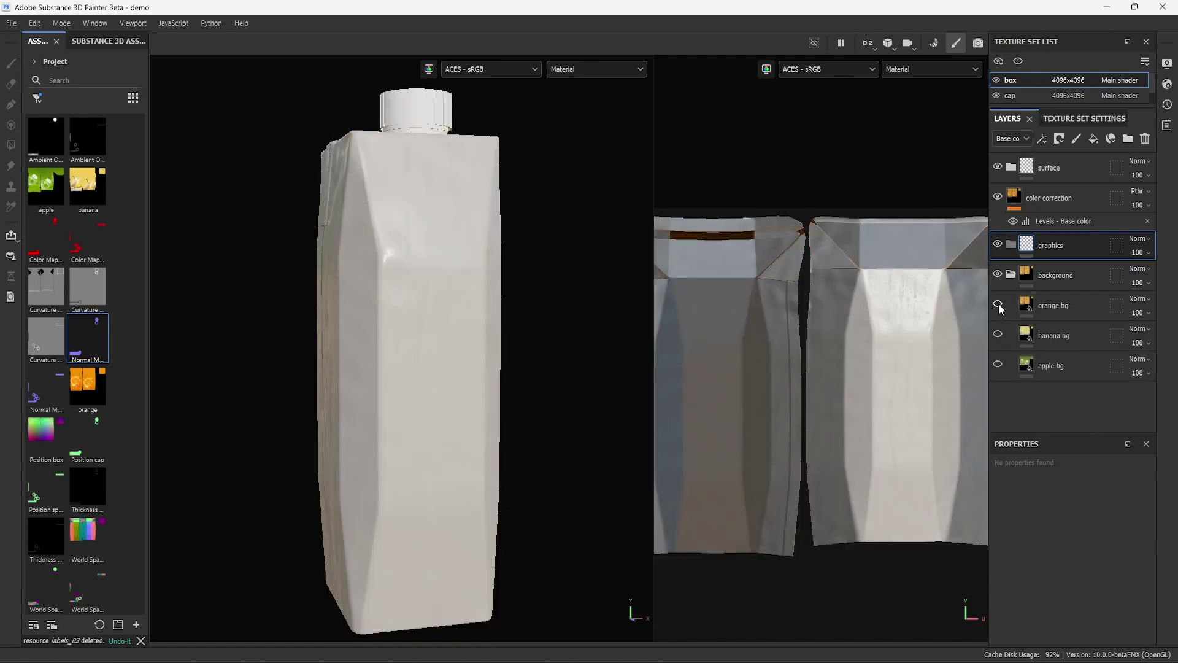
{"action": "left_click", "coordinate": [998, 335]}
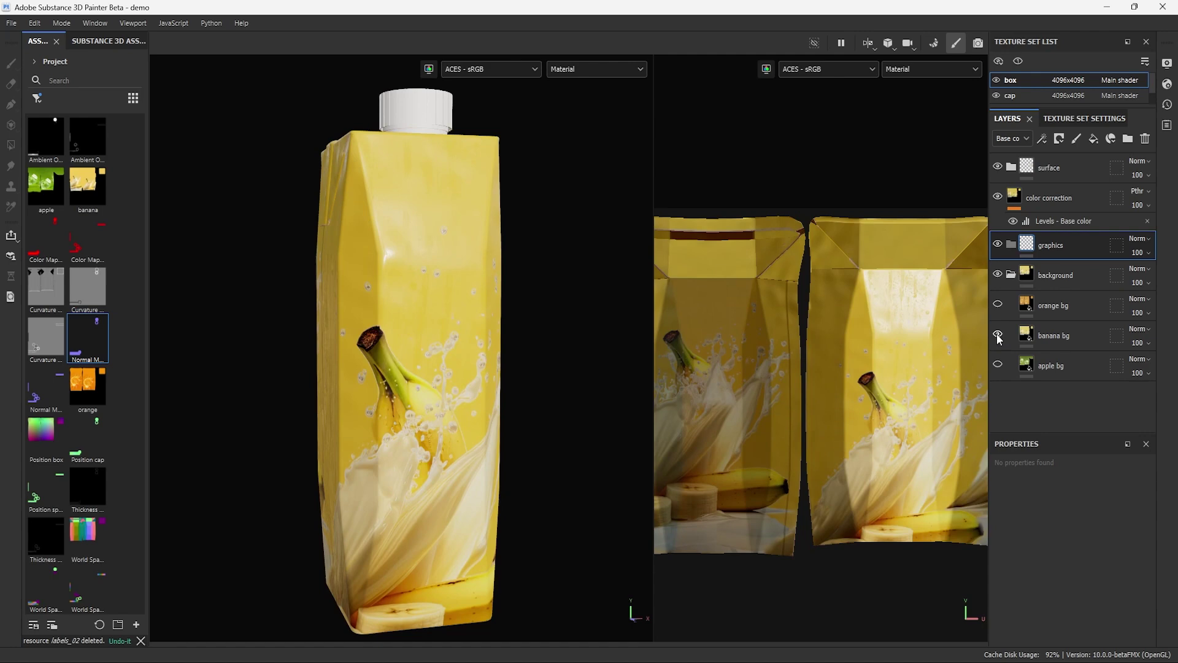
{"action": "left_click", "coordinate": [997, 335]}
{"action": "left_click", "coordinate": [998, 366]}
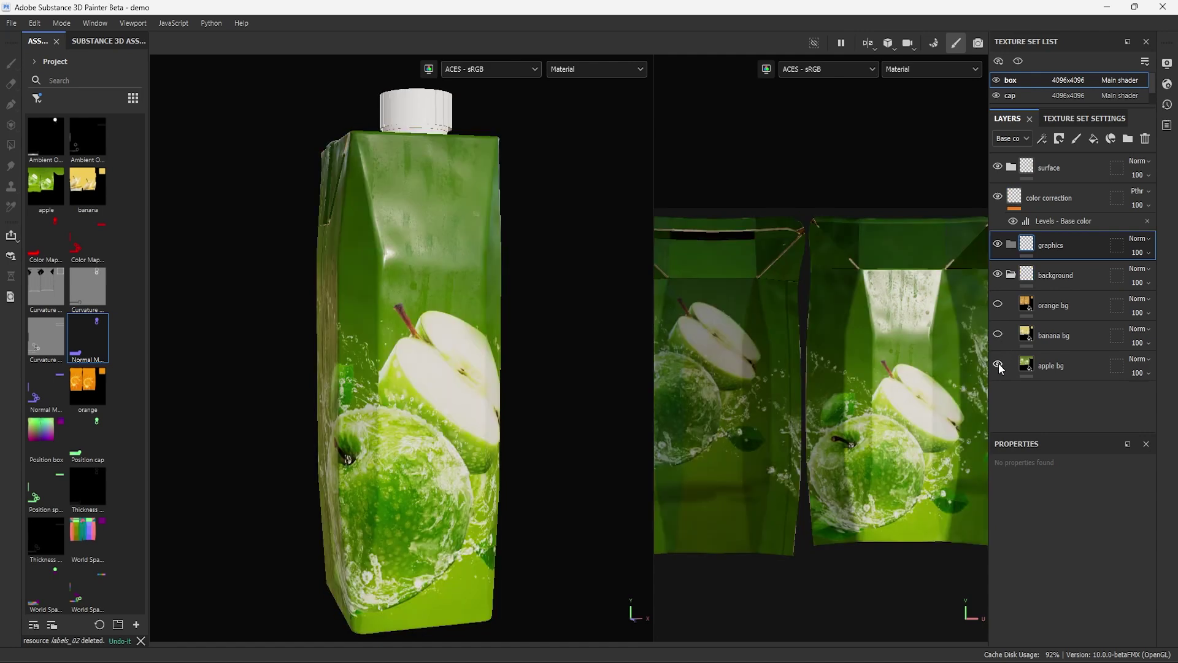
{"action": "left_click", "coordinate": [998, 365]}
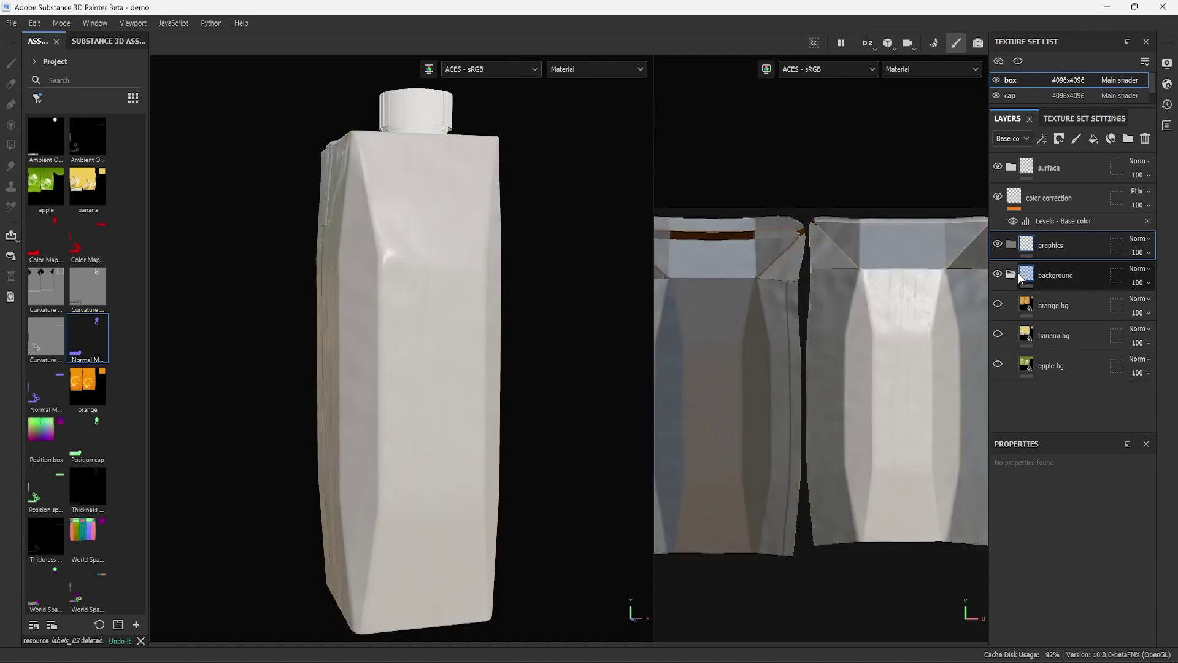
{"action": "left_click", "coordinate": [998, 304]}
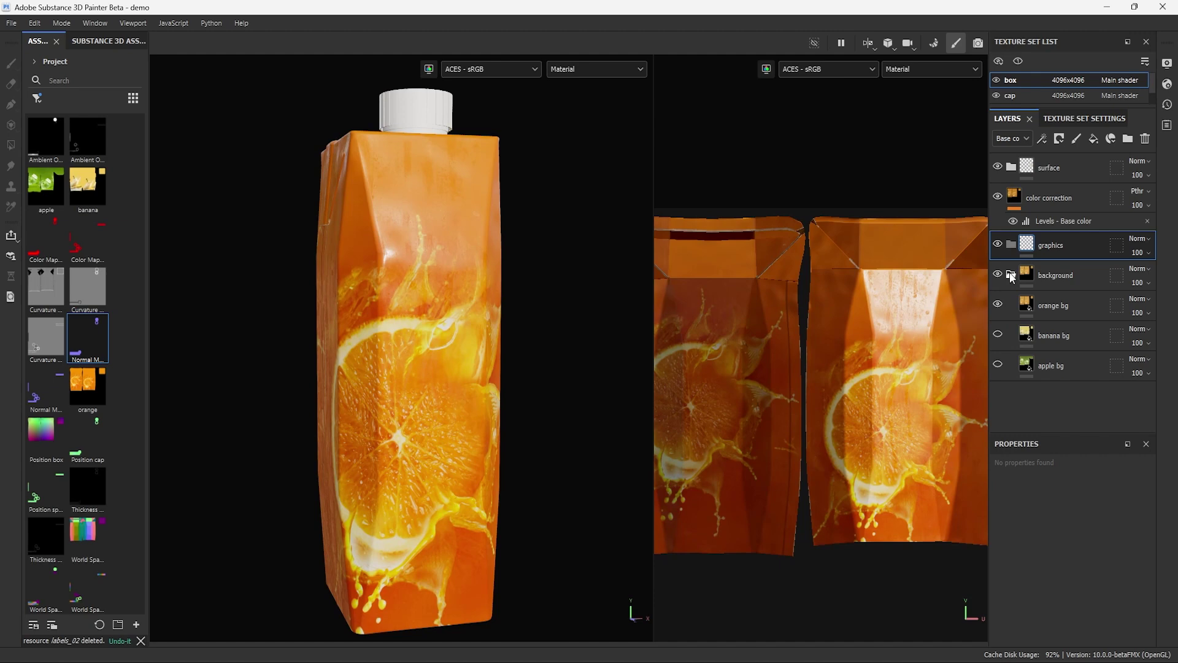
{"action": "left_click", "coordinate": [1011, 276]}
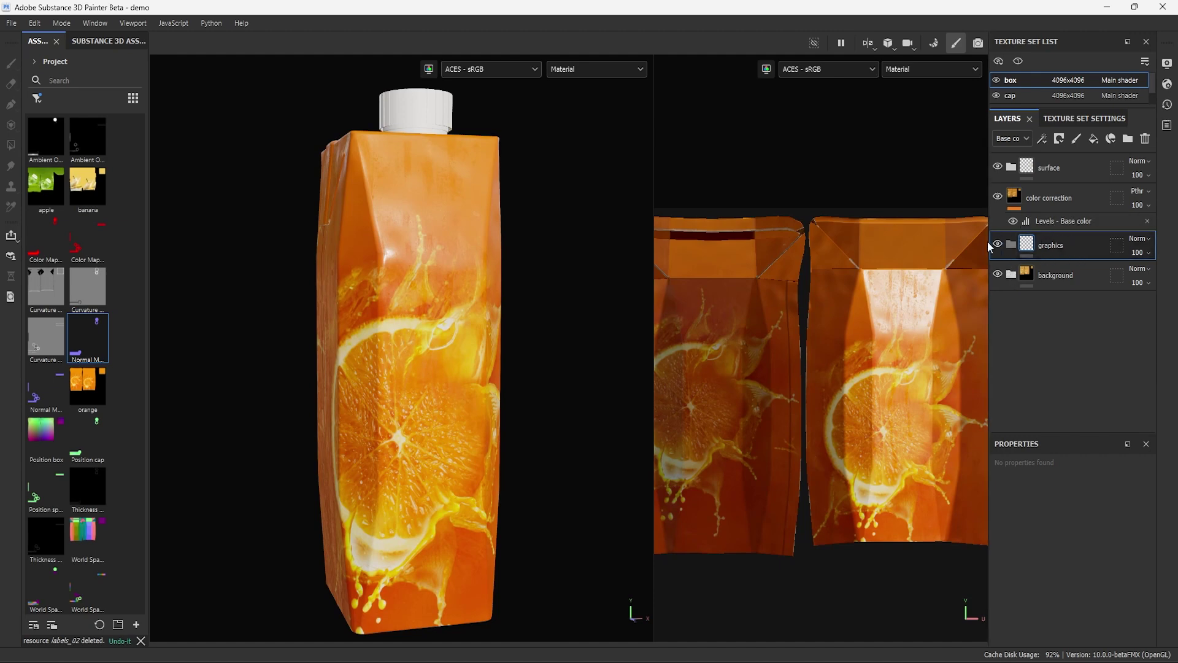
Step: Compare the carton with and without colour correction, then hide the surface layer
{"action": "left_click", "coordinate": [998, 197]}
{"action": "left_click", "coordinate": [997, 196]}
{"action": "left_click", "coordinate": [997, 197]}
{"action": "left_click", "coordinate": [998, 197]}
{"action": "left_click", "coordinate": [998, 166]}
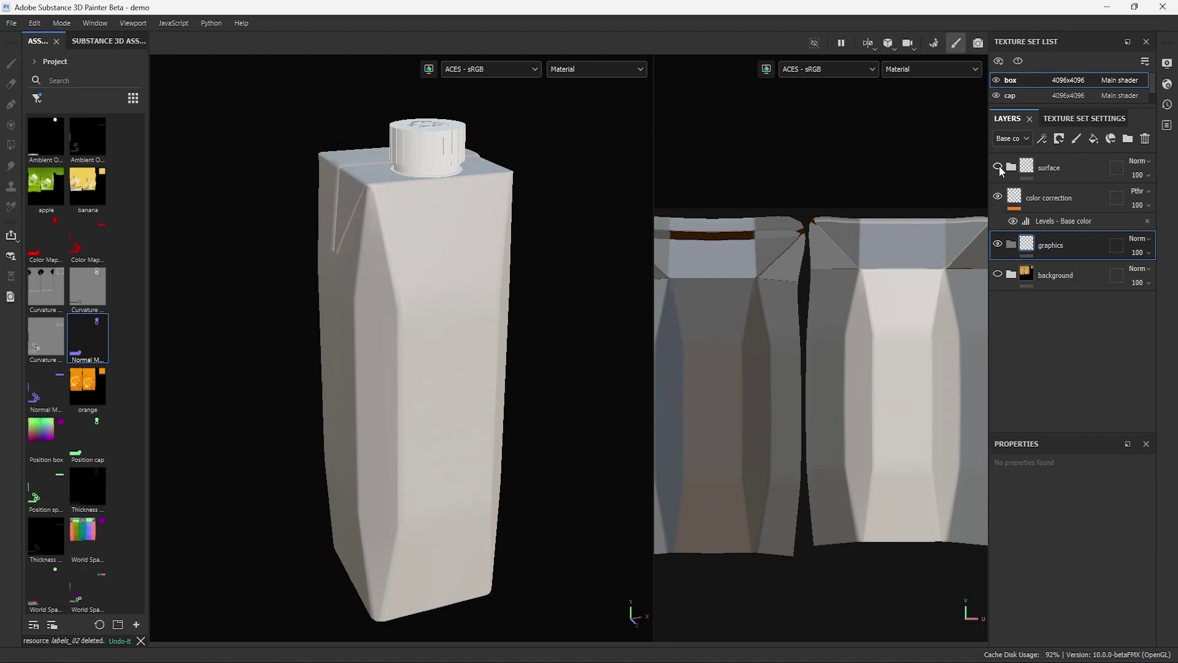
Step: Orbit and zoom to a frontal view of the white carton, then select the barcode artwork in Illustrator
{"action": "left_click_drag", "start_coordinate": [319, 307], "coordinate": [434, 251], "text": "alt"}
{"action": "mouse_move", "coordinate": [435, 251]}
{"action": "right_mouse_down", "text": "alt"}
{"action": "mouse_move", "coordinate": [473, 197]}
{"action": "mouse_move", "coordinate": [449, 266]}
{"action": "mouse_move", "coordinate": [560, 271]}
{"action": "right_mouse_up", "text": "alt"}
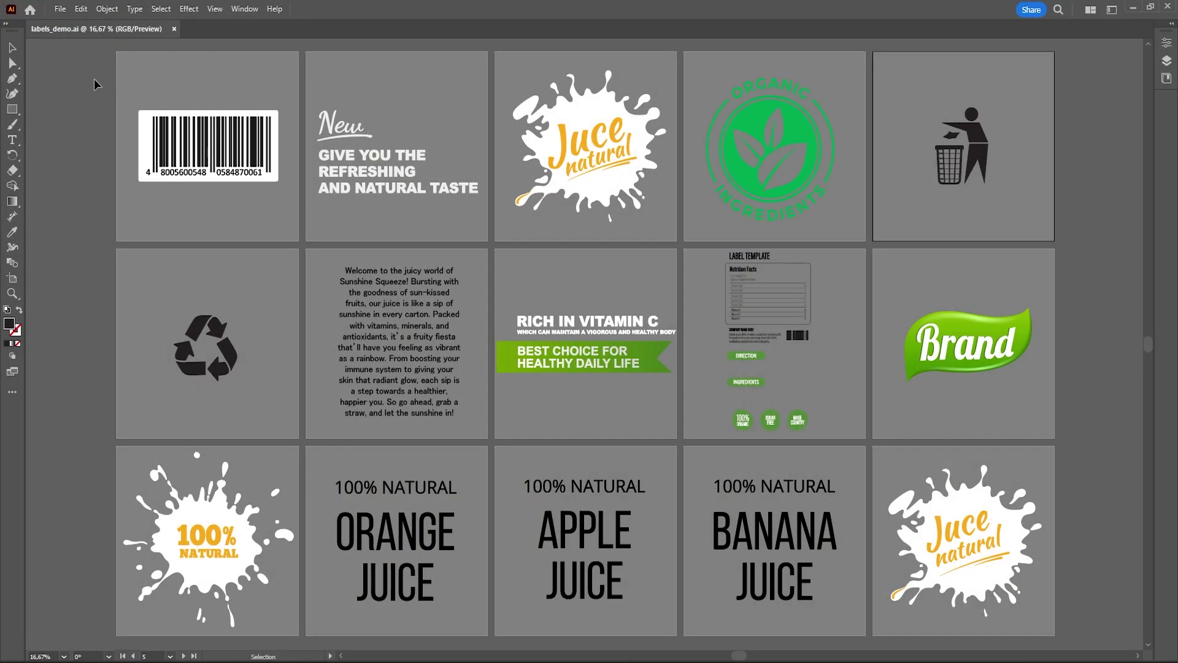
{"action": "left_click_drag", "start_coordinate": [94, 80], "coordinate": [300, 227]}
Step: Select the barcode on artboard 1 and the New / GIVE YOU THE REFRESHING text group on artboard 2
{"action": "left_click", "coordinate": [86, 63]}
{"action": "mouse_move", "coordinate": [297, 230]}
{"action": "left_mouse_down"}
{"action": "mouse_move", "coordinate": [254, 200]}
{"action": "mouse_move", "coordinate": [303, 212]}
{"action": "left_mouse_up"}
{"action": "left_click", "coordinate": [114, 87]}
{"action": "left_click", "coordinate": [59, 226]}
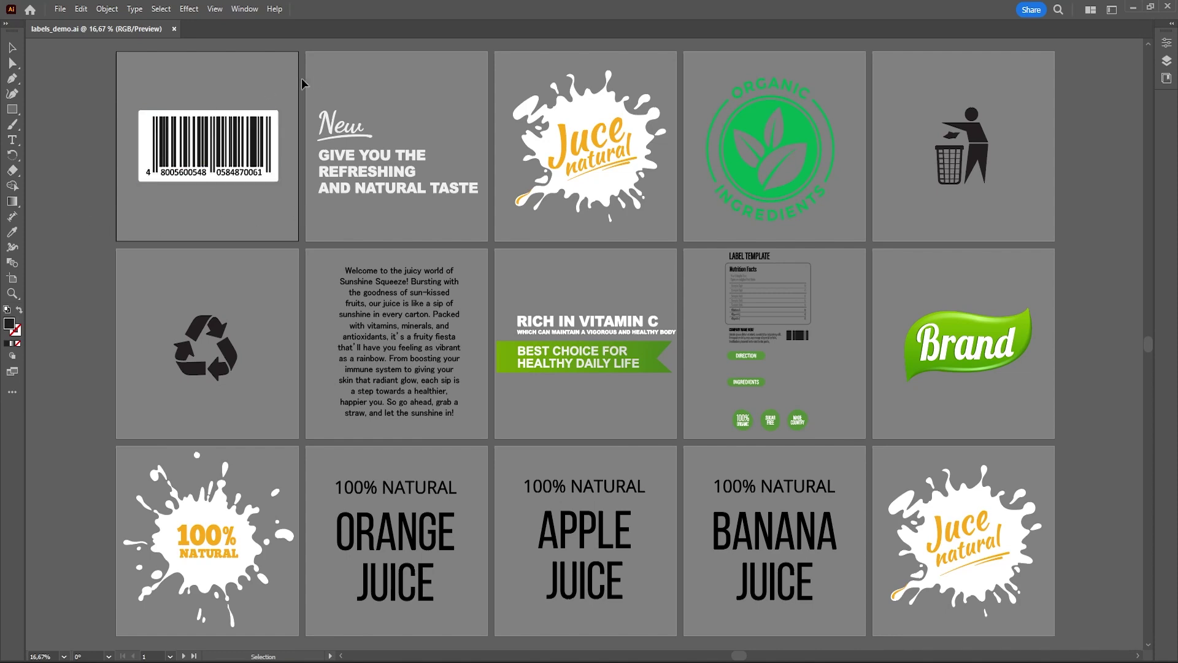
{"action": "left_click", "coordinate": [432, 217]}
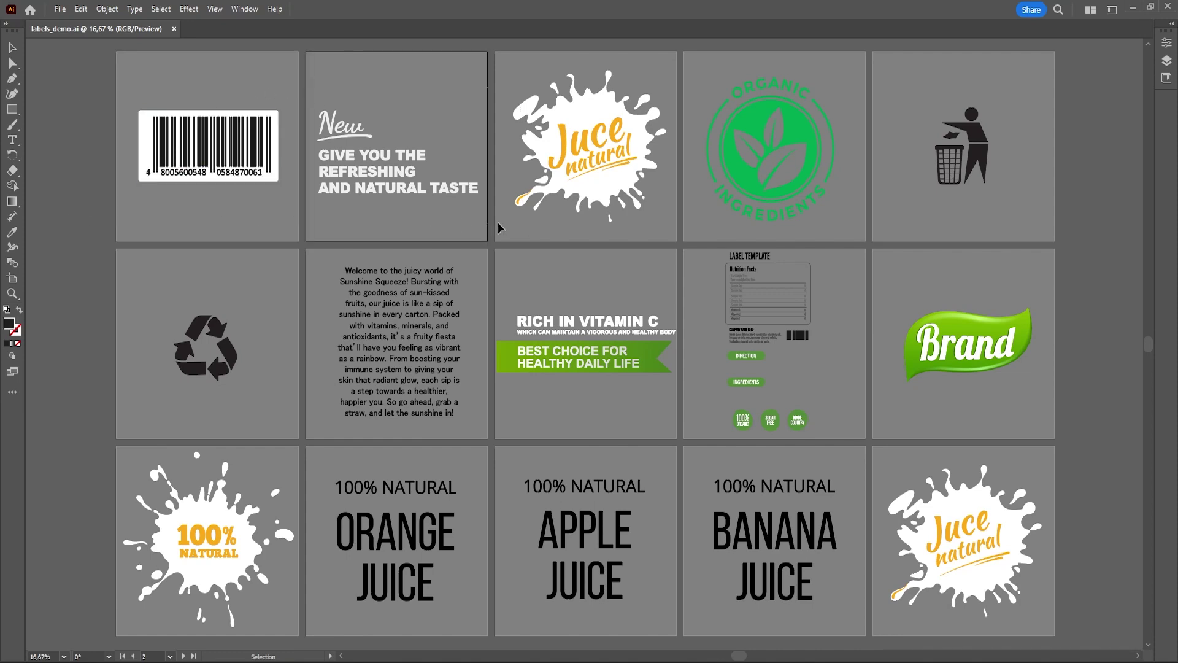
{"action": "left_click_drag", "start_coordinate": [498, 229], "coordinate": [483, 88]}
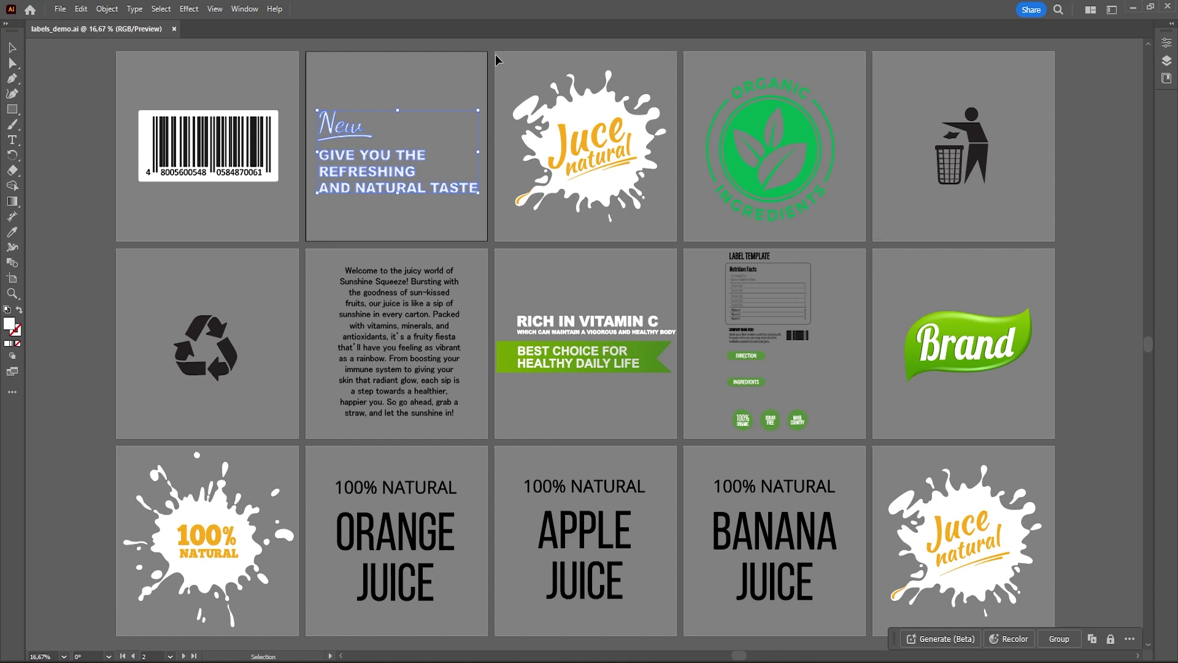
Step: Select the Juce splash, Organic logo and trash icon artwork on their artboards
{"action": "left_click", "coordinate": [654, 238]}
{"action": "key", "text": "ctrl+alt+a"}
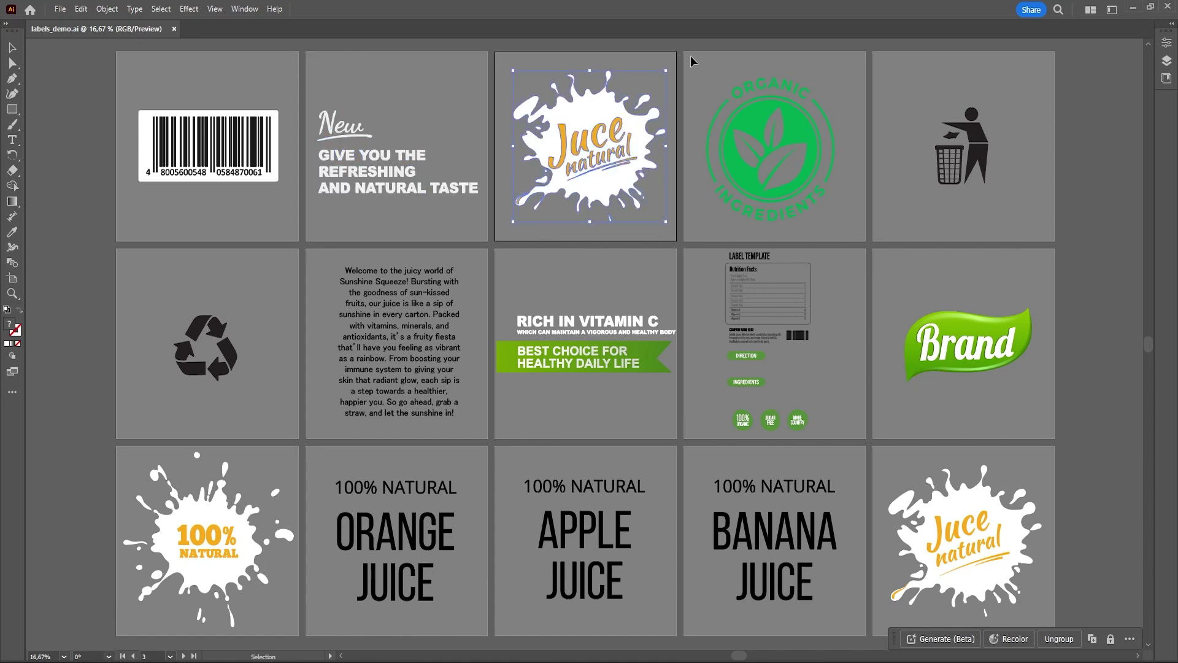
{"action": "left_click", "coordinate": [692, 61]}
{"action": "key", "text": "ctrl+alt+a"}
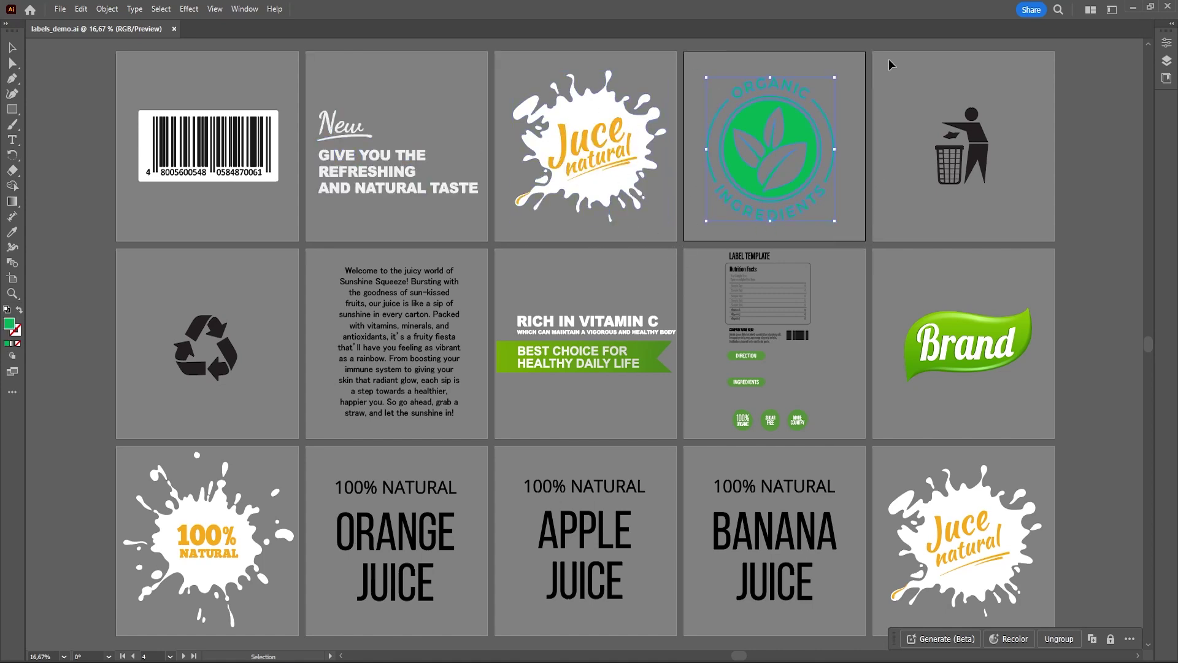
{"action": "left_click", "coordinate": [884, 59]}
{"action": "key", "text": "ctrl+alt+a"}
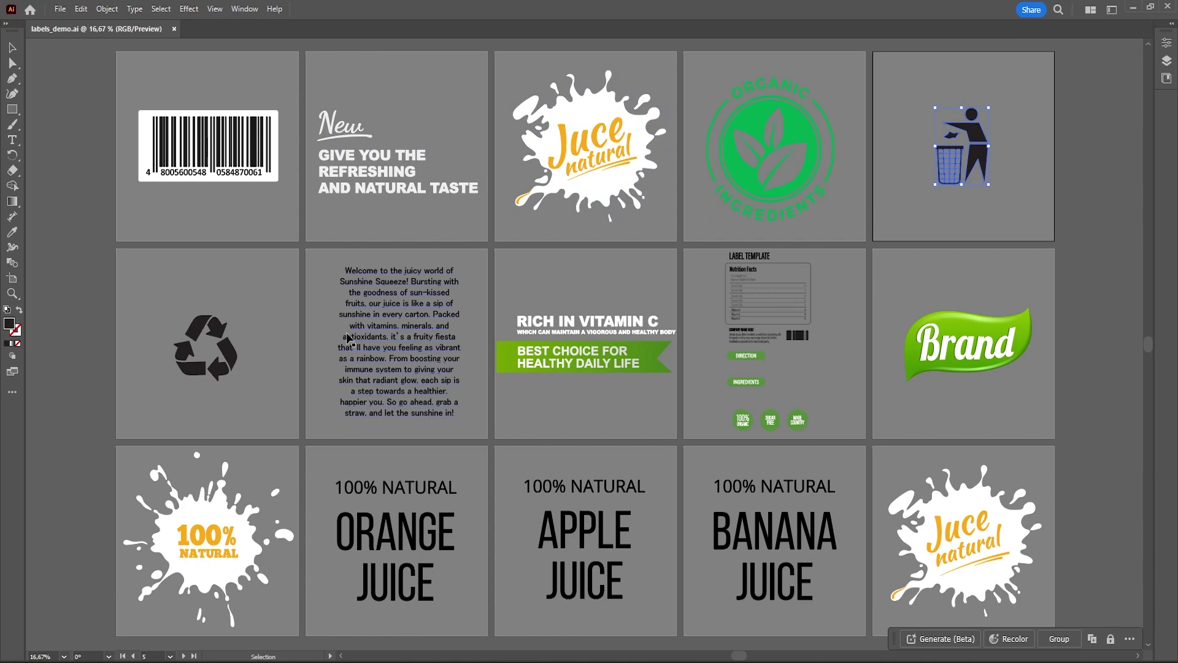
Step: Select the RICH IN VITAMIN C banner, show the artboard names, and begin Save As
{"action": "left_click", "coordinate": [111, 274]}
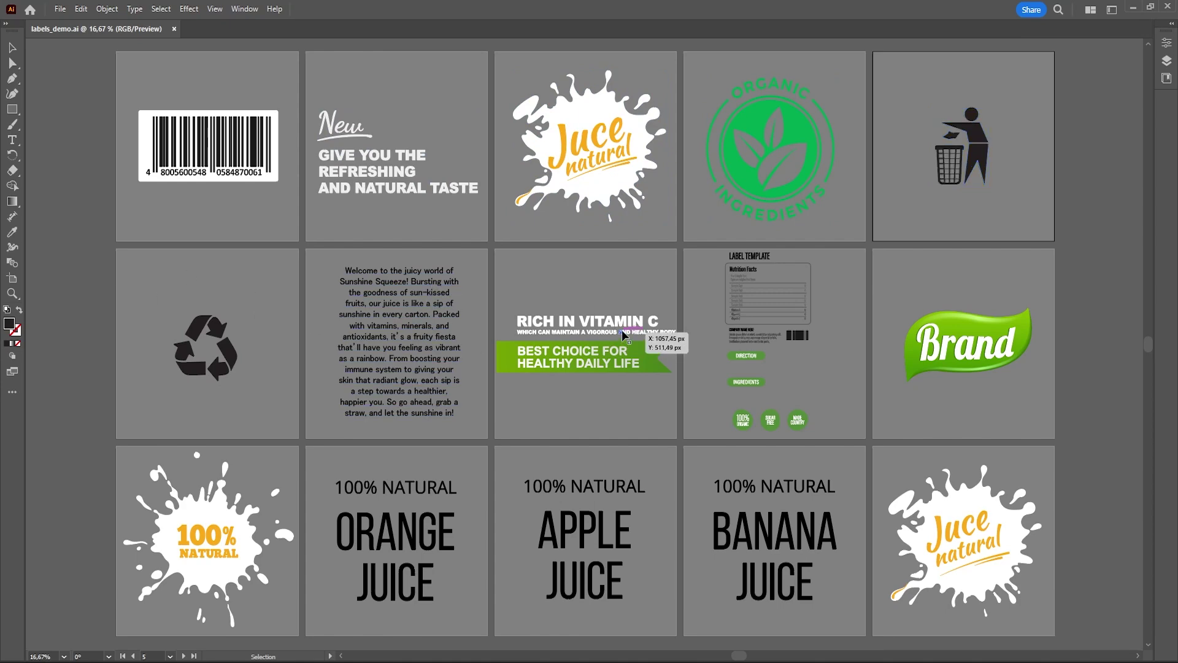
{"action": "left_click", "coordinate": [660, 341]}
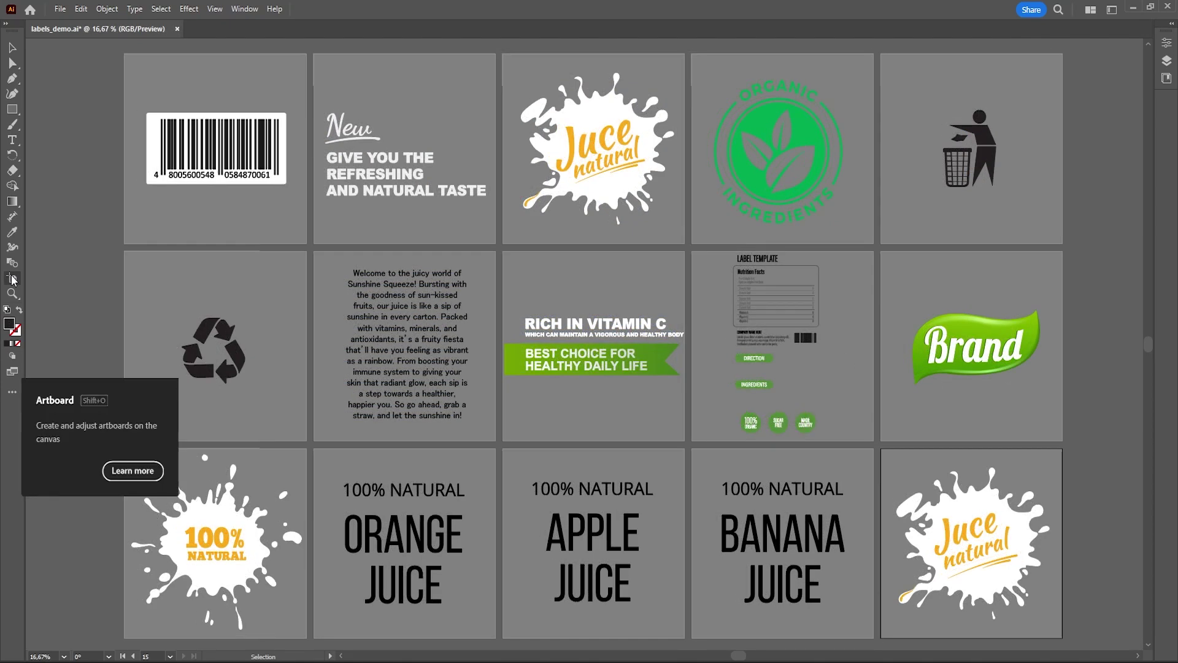
{"action": "left_click", "coordinate": [12, 278]}
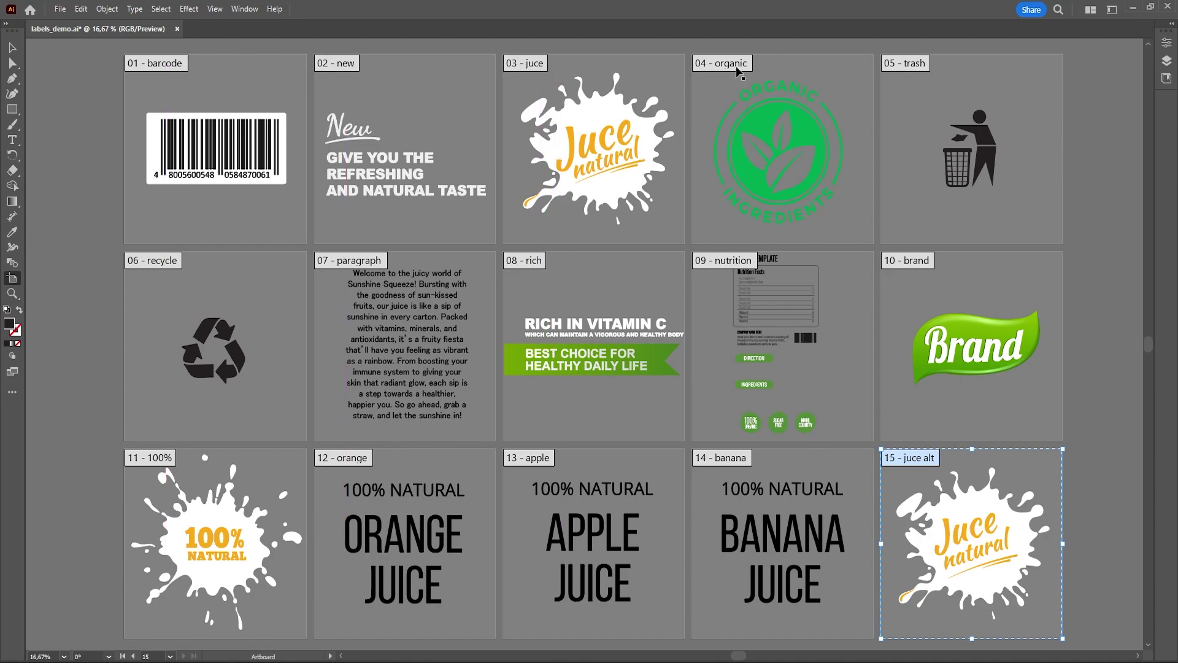
{"action": "left_click", "coordinate": [60, 9]}
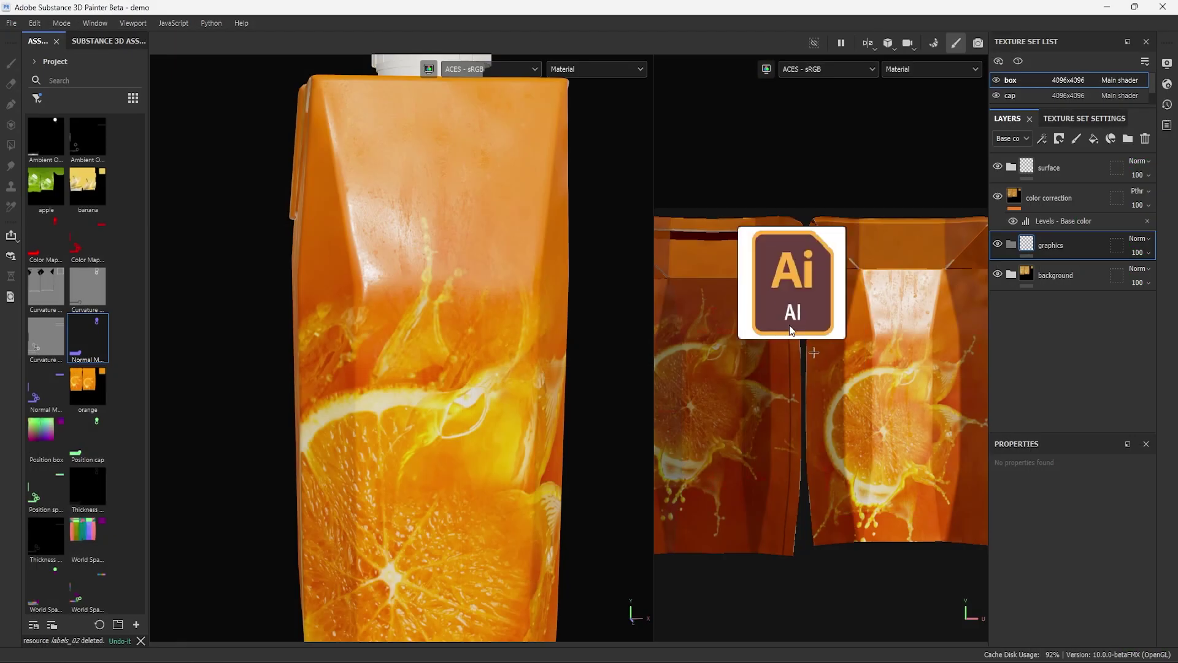
Step: Drag labels_demo.ai across the carton and UV view and drop it into the Layers stack
{"action": "mouse_move", "coordinate": [790, 325]}
{"action": "left_mouse_down"}
{"action": "mouse_move", "coordinate": [632, 279]}
{"action": "mouse_move", "coordinate": [431, 415]}
{"action": "mouse_move", "coordinate": [771, 441]}
{"action": "mouse_move", "coordinate": [647, 263]}
{"action": "mouse_move", "coordinate": [417, 275]}
{"action": "mouse_move", "coordinate": [419, 222]}
{"action": "mouse_move", "coordinate": [438, 221]}
{"action": "mouse_move", "coordinate": [459, 346]}
{"action": "mouse_move", "coordinate": [399, 275]}
{"action": "mouse_move", "coordinate": [474, 273]}
{"action": "mouse_move", "coordinate": [463, 270]}
{"action": "left_mouse_up"}
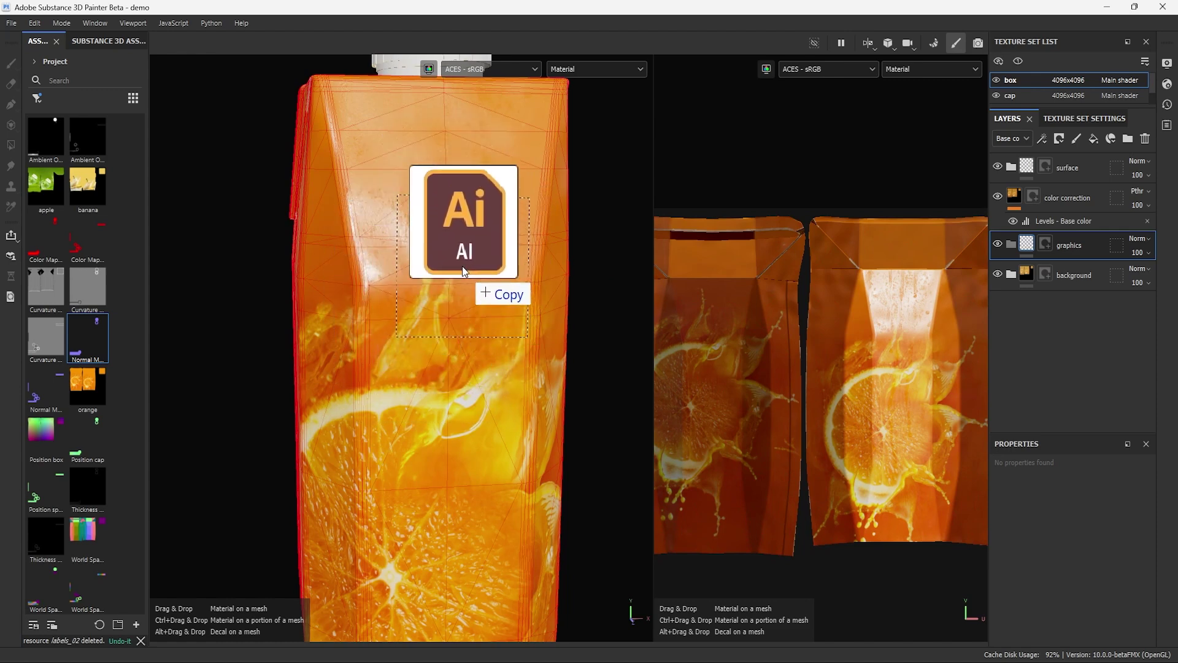
{"action": "left_click_drag", "start_coordinate": [464, 271], "coordinate": [885, 323]}
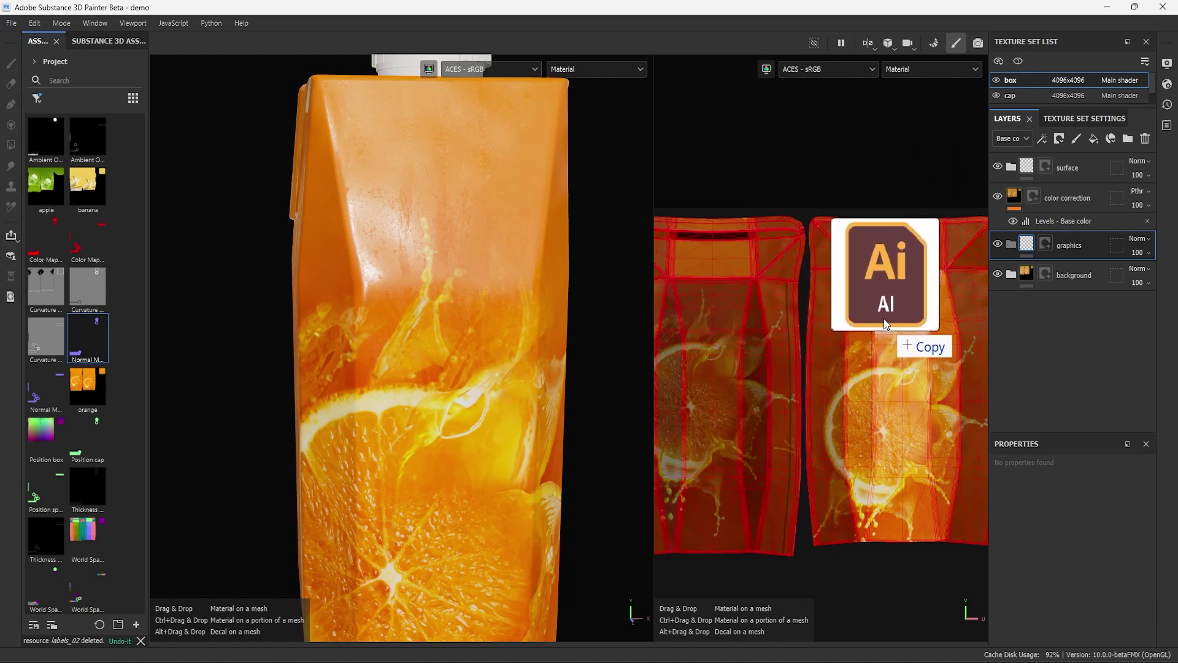
{"action": "left_click_drag", "start_coordinate": [884, 318], "coordinate": [1070, 338]}
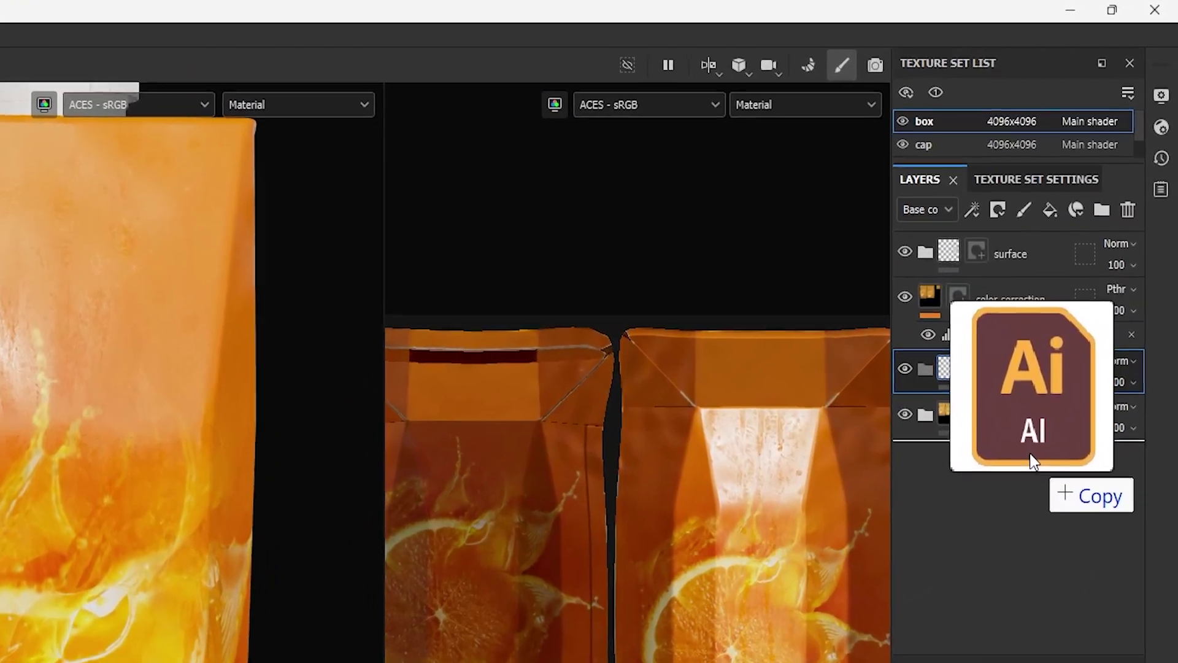
{"action": "left_click_drag", "start_coordinate": [1030, 453], "coordinate": [1070, 538]}
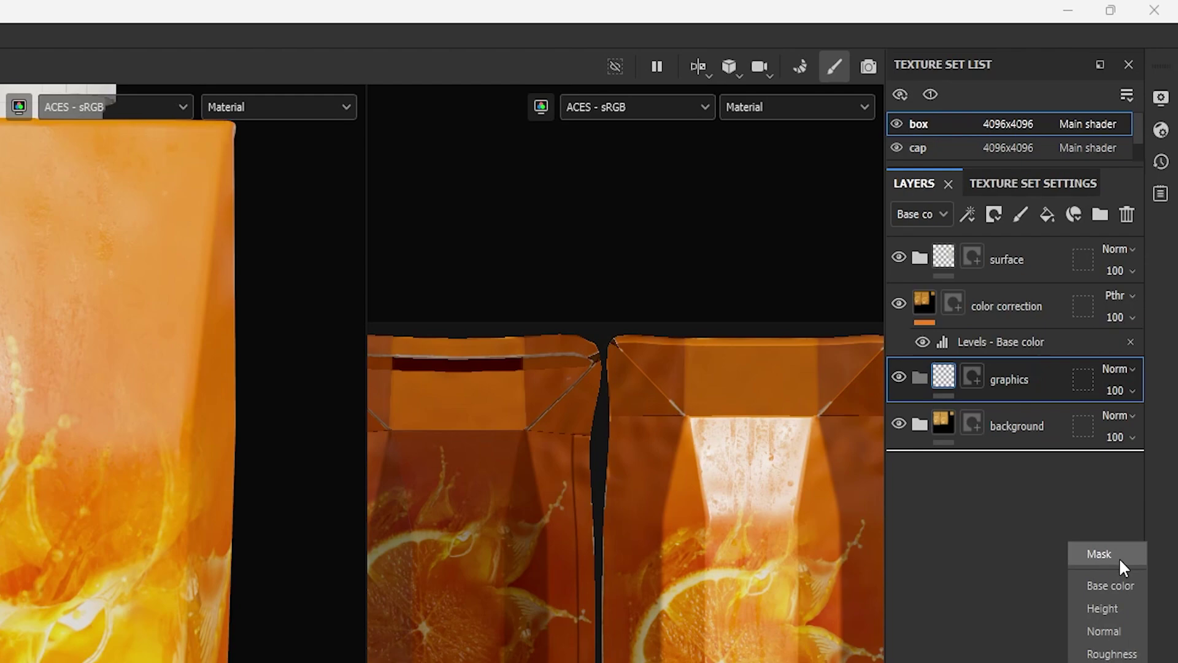
Step: Add labels_demo as a Base color fill layer and move it into the graphics folder
{"action": "left_click", "coordinate": [1110, 584]}
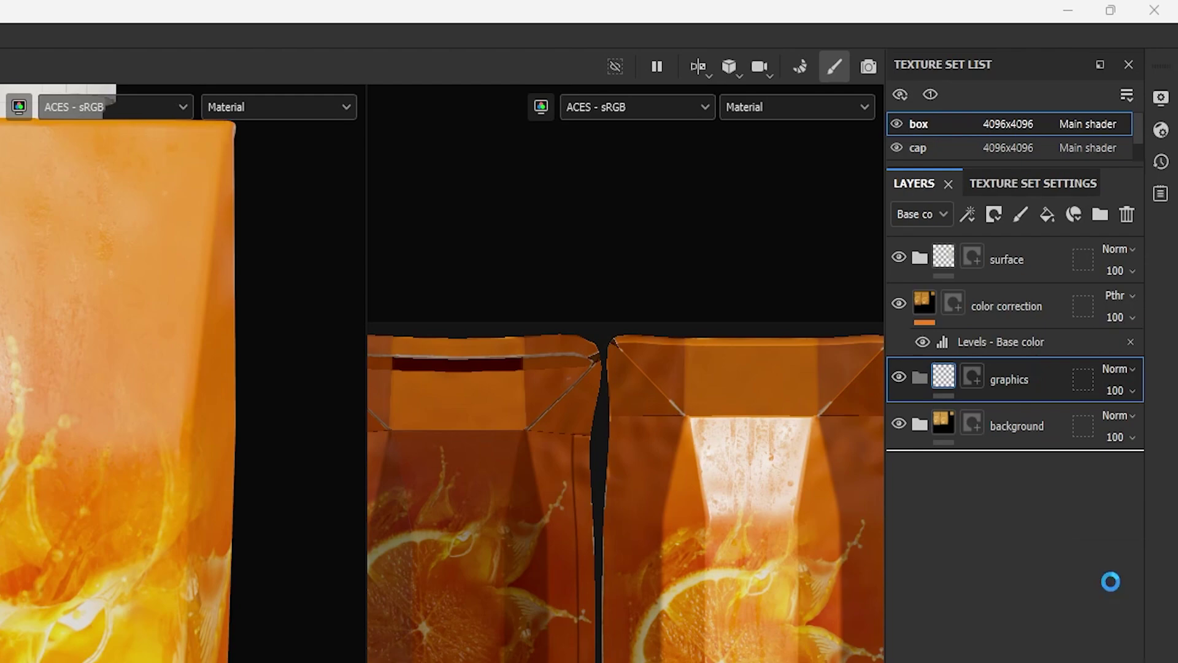
{"action": "left_click_drag", "start_coordinate": [982, 473], "coordinate": [976, 387]}
{"action": "left_click_drag", "start_coordinate": [977, 386], "coordinate": [978, 382]}
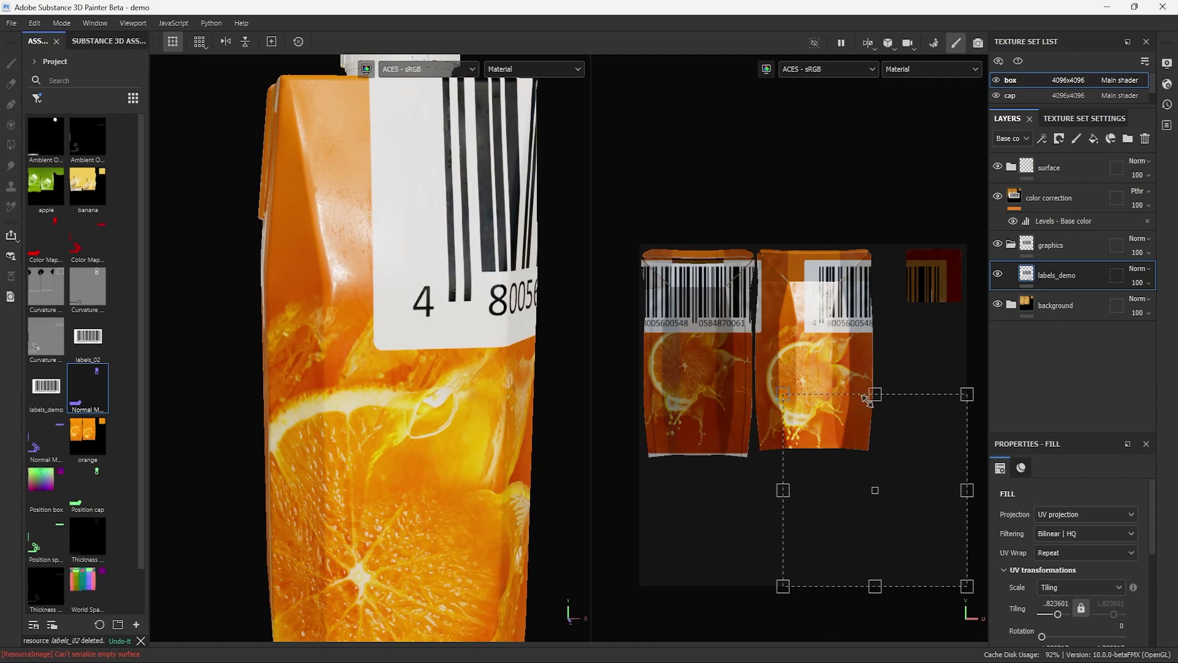
Step: Enlarge the barcode label, set UV Wrap to None, and expand File type-specific settings
{"action": "left_click_drag", "start_coordinate": [930, 450], "coordinate": [815, 278]}
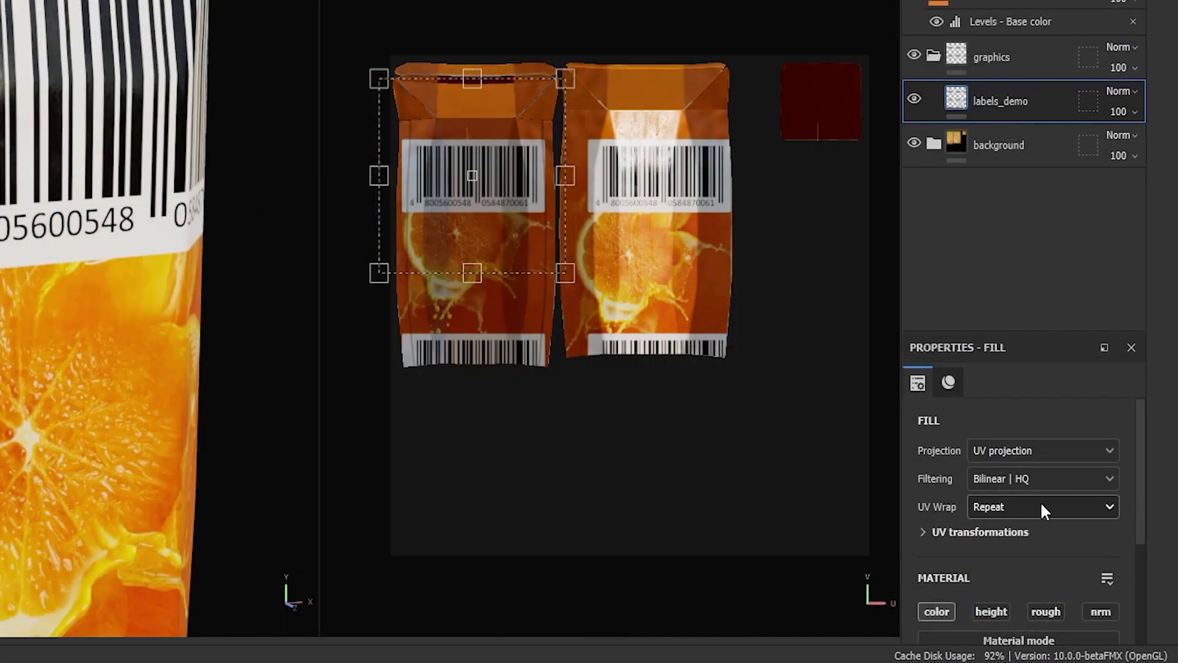
{"action": "left_click", "coordinate": [1085, 553]}
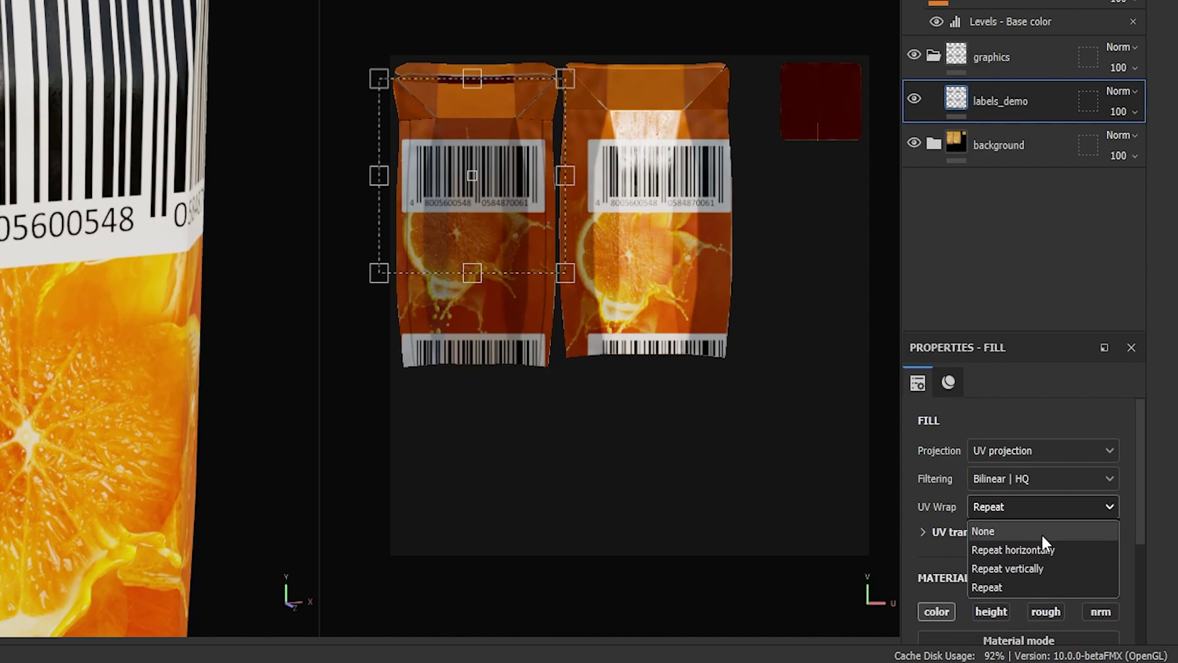
{"action": "left_click", "coordinate": [1041, 533]}
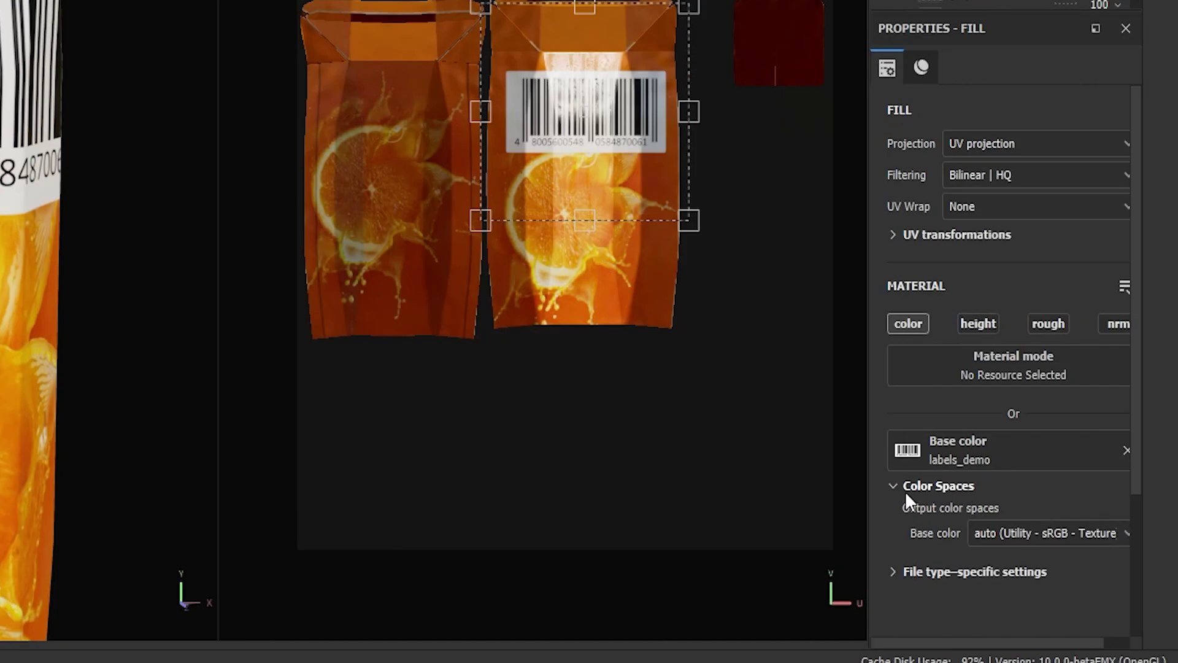
{"action": "left_click", "coordinate": [892, 486]}
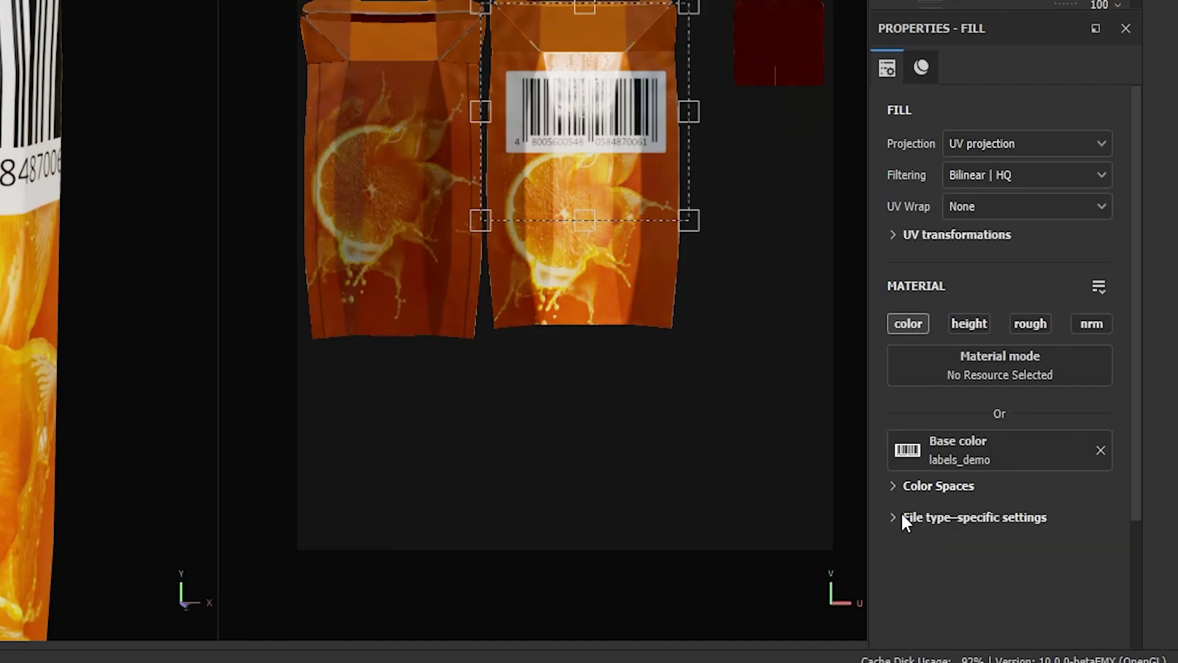
{"action": "left_click", "coordinate": [893, 517]}
Step: Change the label's Artboard from barcode to juce and orbit to check the Juce splash logo
{"action": "scroll", "coordinate": [979, 473], "scroll_direction": "down", "scroll_amount": 3}
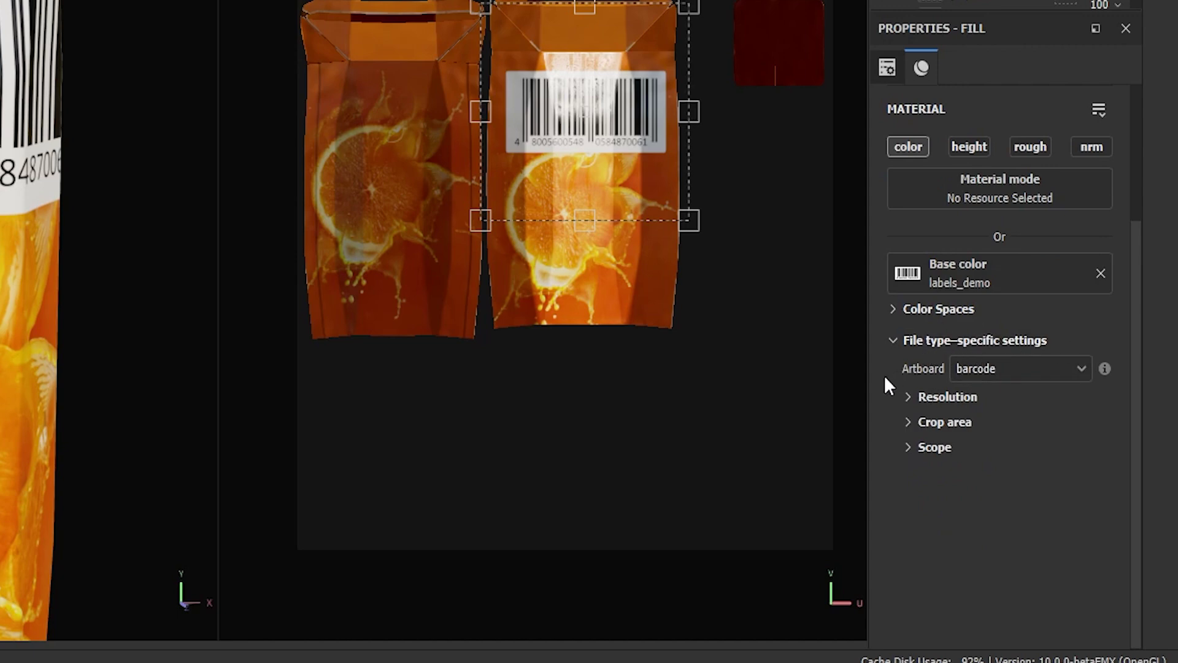
{"action": "left_click", "coordinate": [1034, 371]}
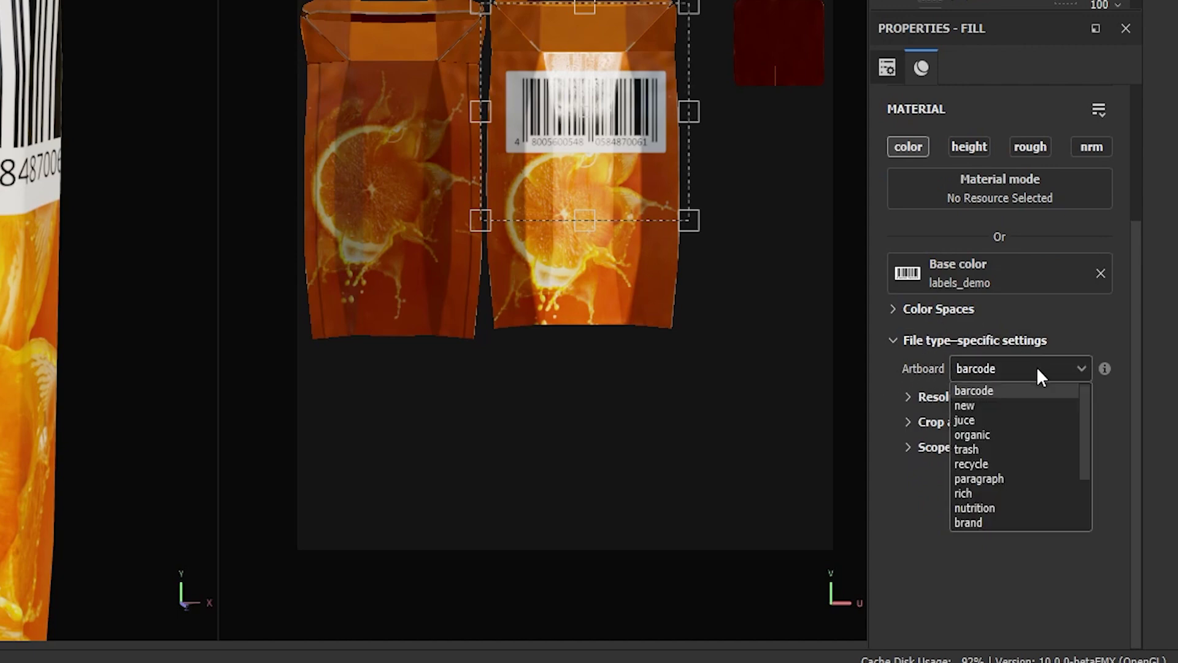
{"action": "scroll", "coordinate": [1021, 480], "scroll_direction": "down", "scroll_amount": 2}
{"action": "scroll", "coordinate": [999, 443], "scroll_direction": "up", "scroll_amount": 2}
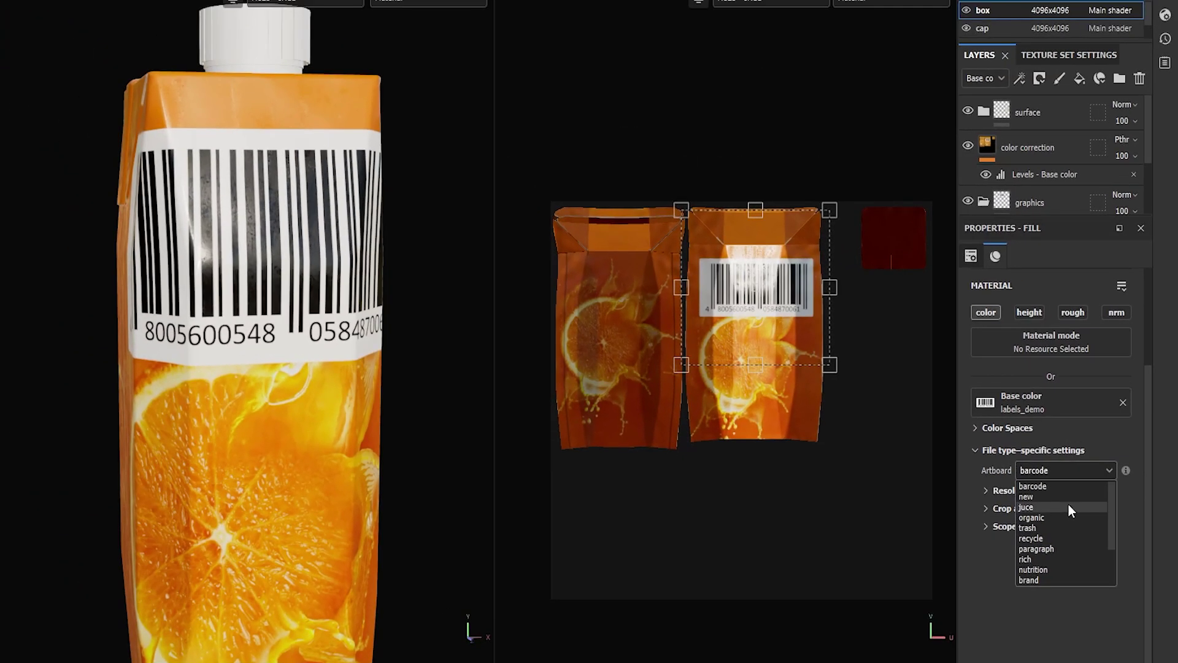
{"action": "left_click", "coordinate": [1068, 505]}
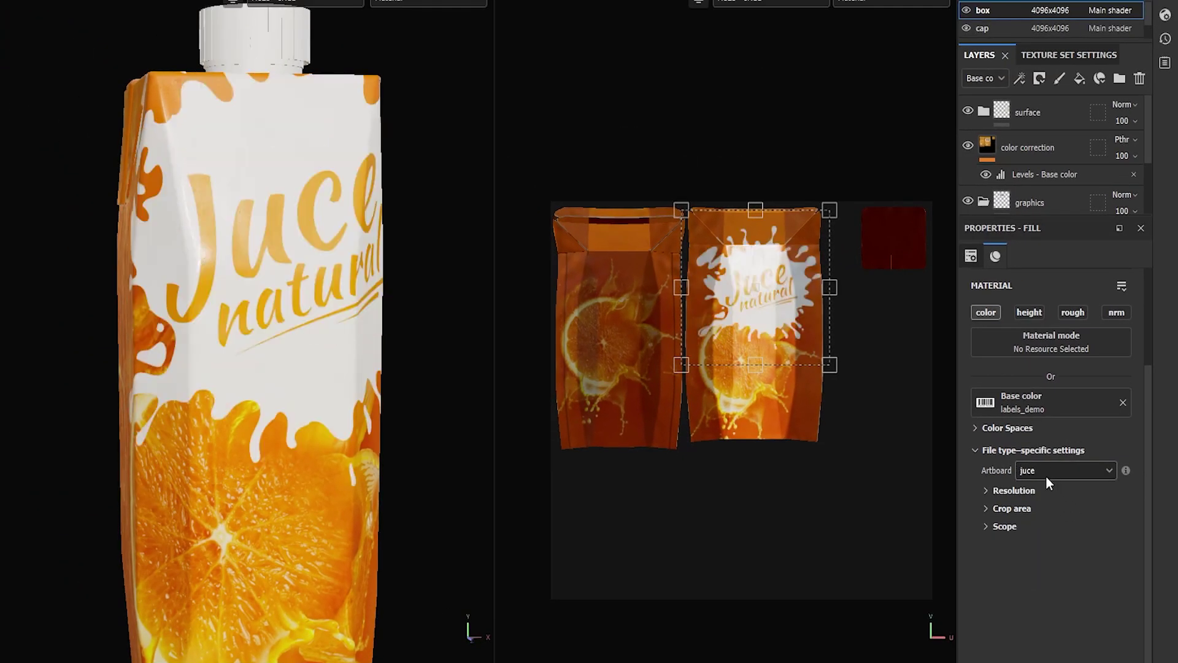
{"action": "mouse_move", "coordinate": [329, 192]}
{"action": "left_mouse_down", "text": "alt"}
{"action": "mouse_move", "coordinate": [197, 197]}
{"action": "mouse_move", "coordinate": [413, 182]}
{"action": "mouse_move", "coordinate": [366, 200]}
{"action": "mouse_move", "coordinate": [329, 196]}
{"action": "left_mouse_up", "text": "alt"}
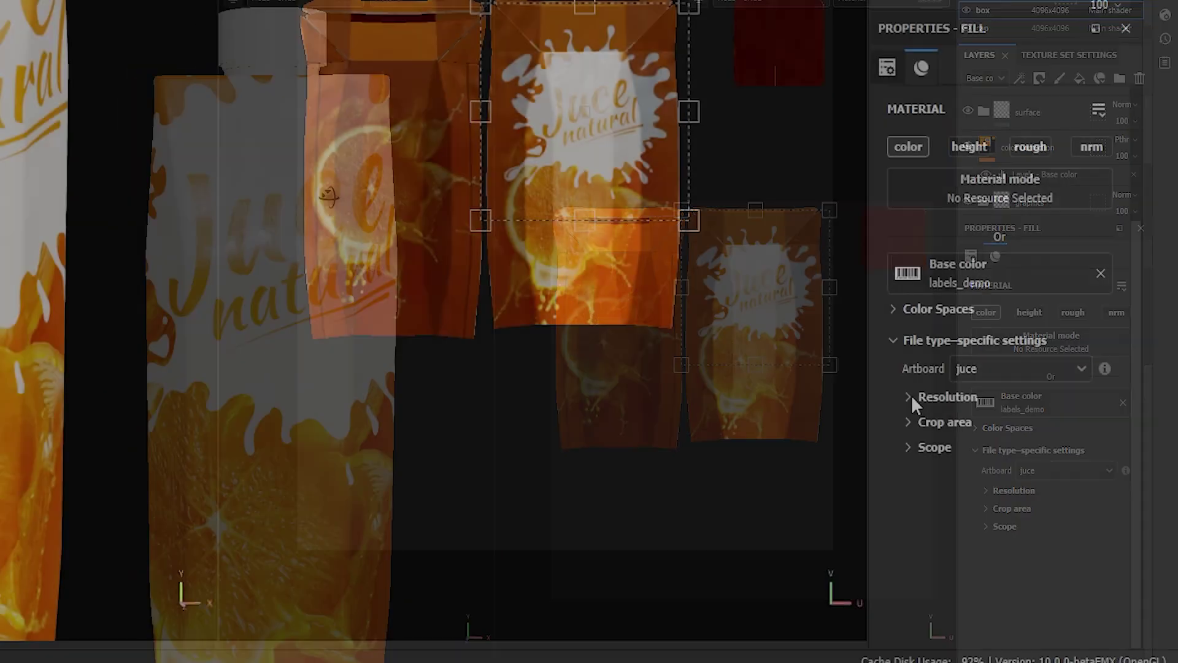
Step: Review the juce artboard's resolution mode and crop area, leaving Square aspect ratio on
{"action": "left_click", "coordinate": [908, 396]}
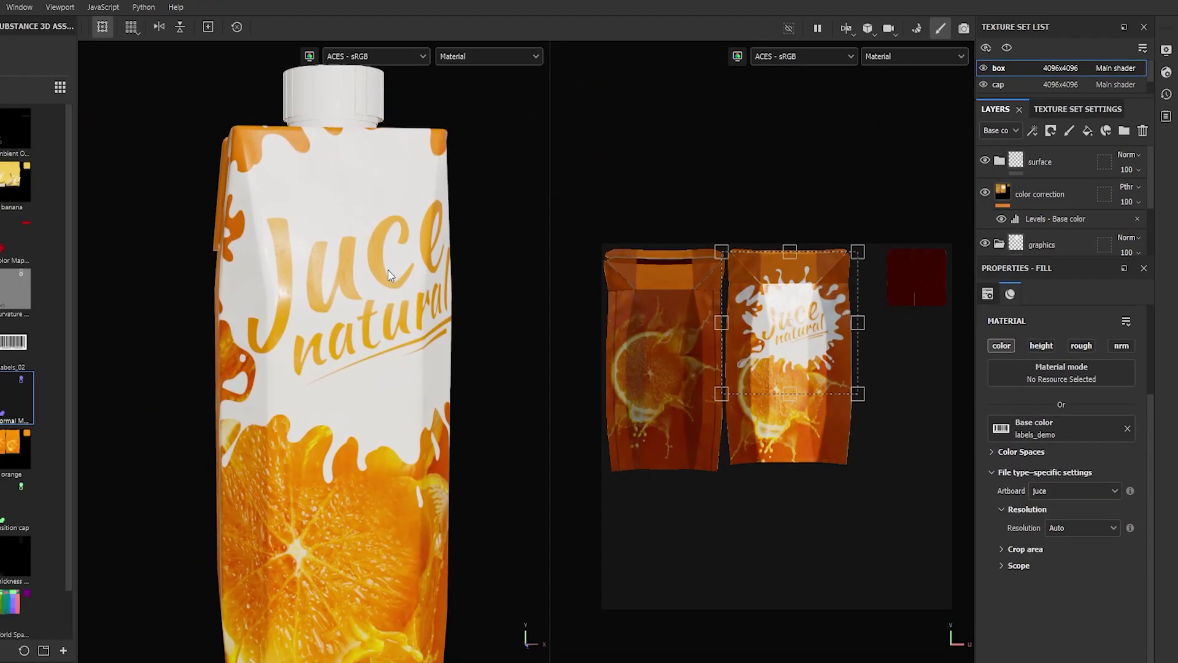
{"action": "left_click_drag", "start_coordinate": [387, 275], "coordinate": [263, 294], "text": "alt"}
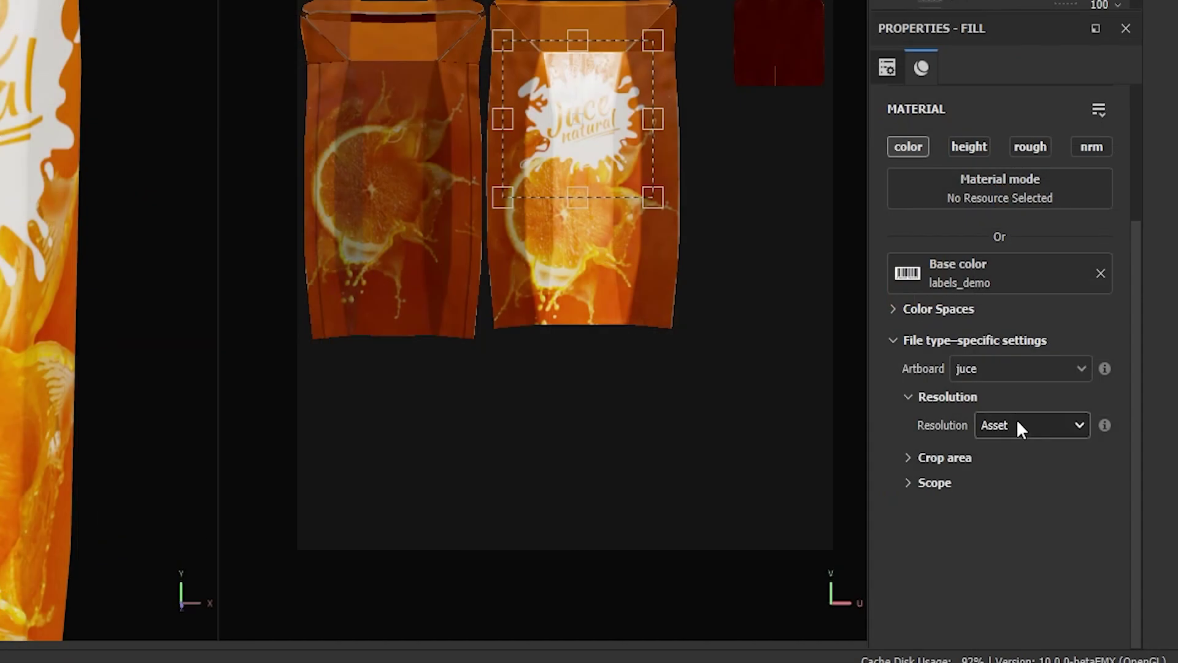
{"action": "left_click", "coordinate": [1017, 425]}
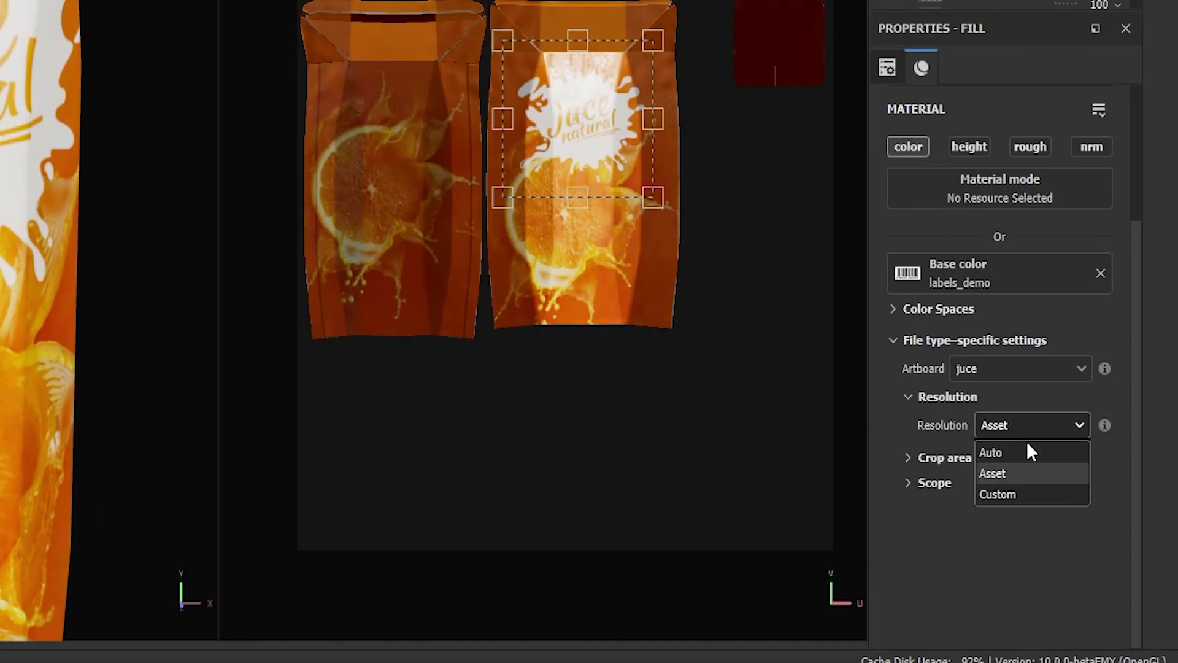
{"action": "left_click", "coordinate": [1026, 493]}
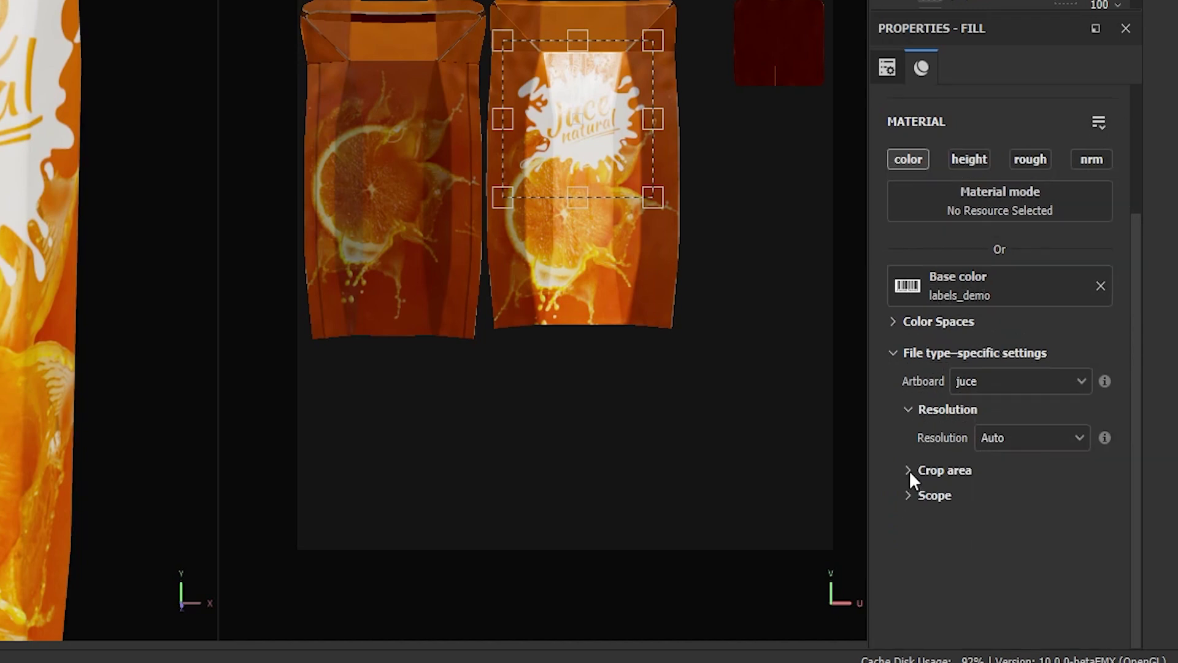
{"action": "left_click", "coordinate": [908, 470]}
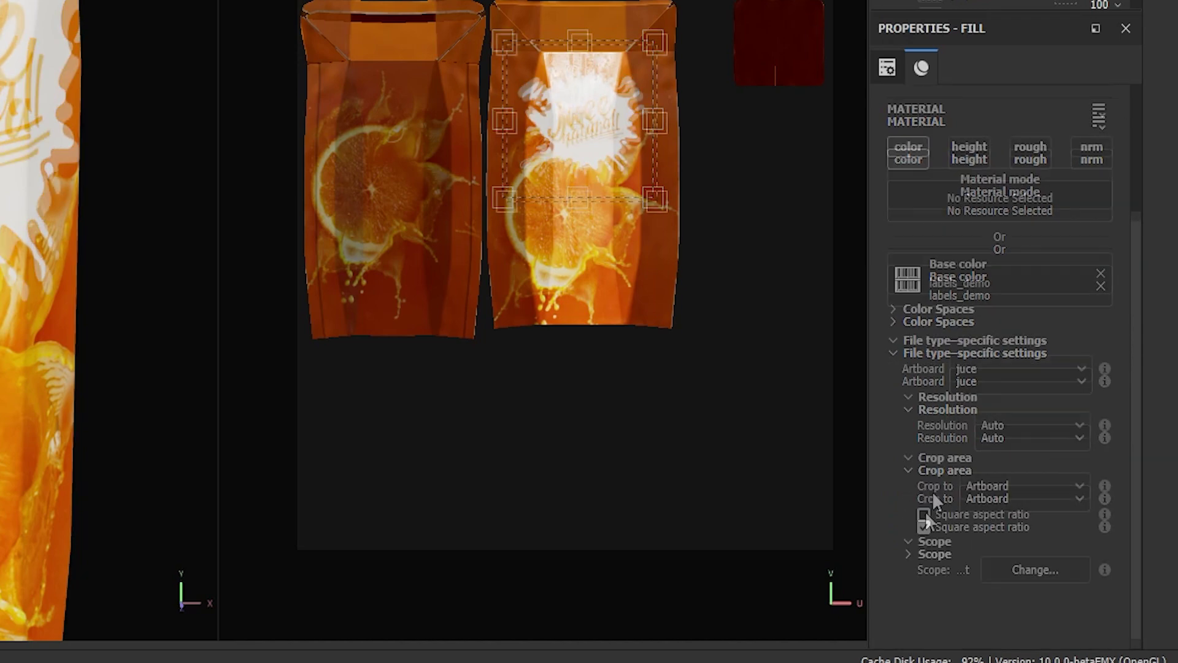
{"action": "left_click", "coordinate": [924, 514]}
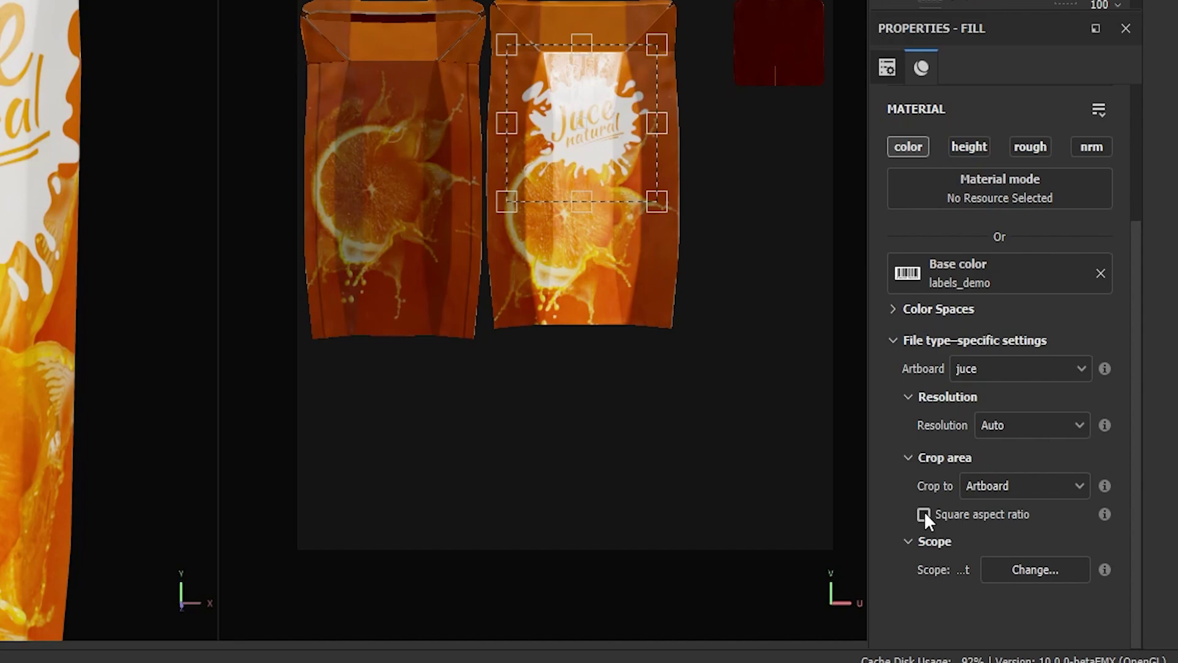
{"action": "left_click", "coordinate": [924, 514]}
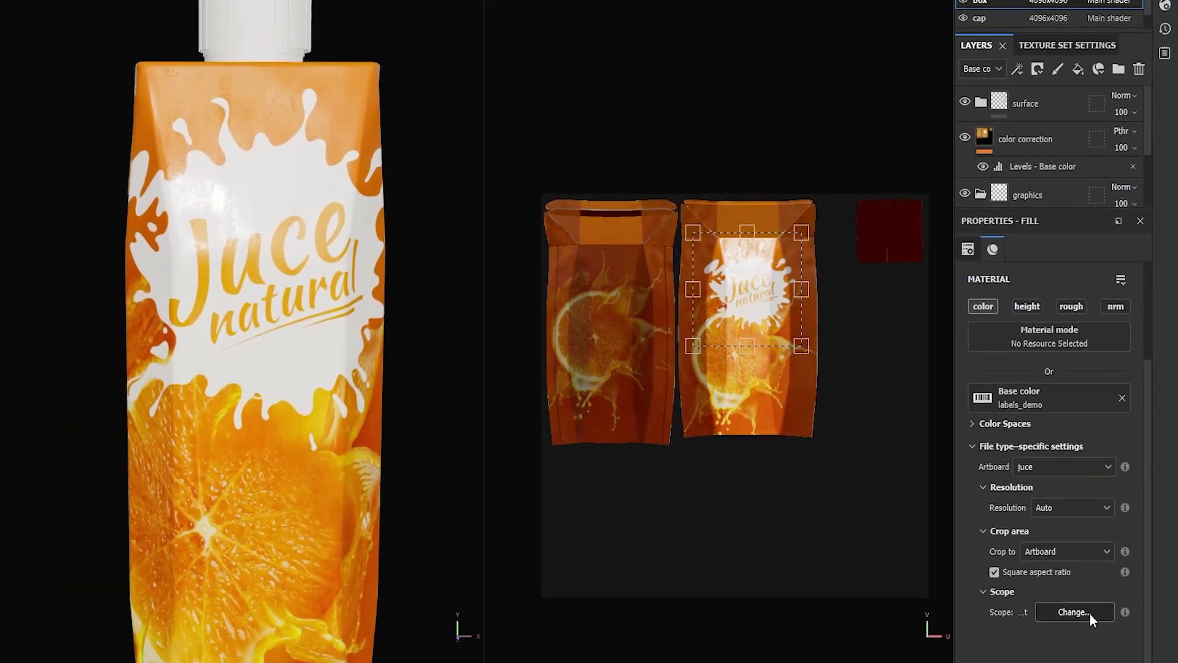
Step: Open the Scope selection and pick out the Juce natural lettering group in Illustrator
{"action": "left_click", "coordinate": [1035, 570]}
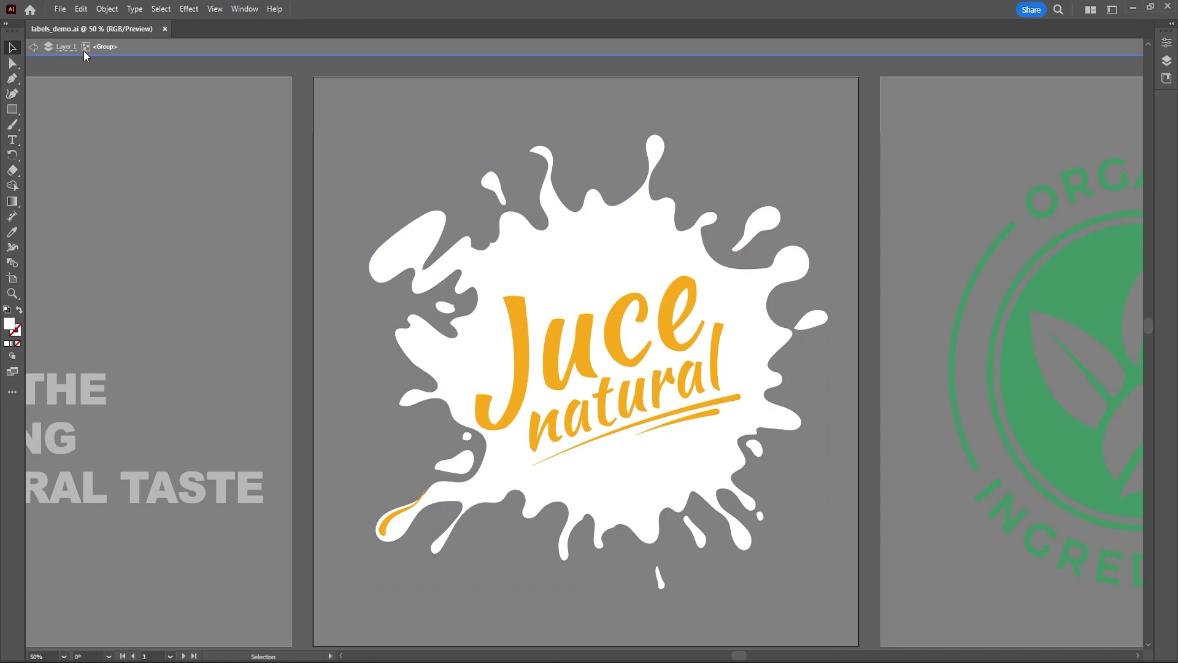
{"action": "left_click", "coordinate": [583, 272]}
{"action": "left_click", "coordinate": [585, 320]}
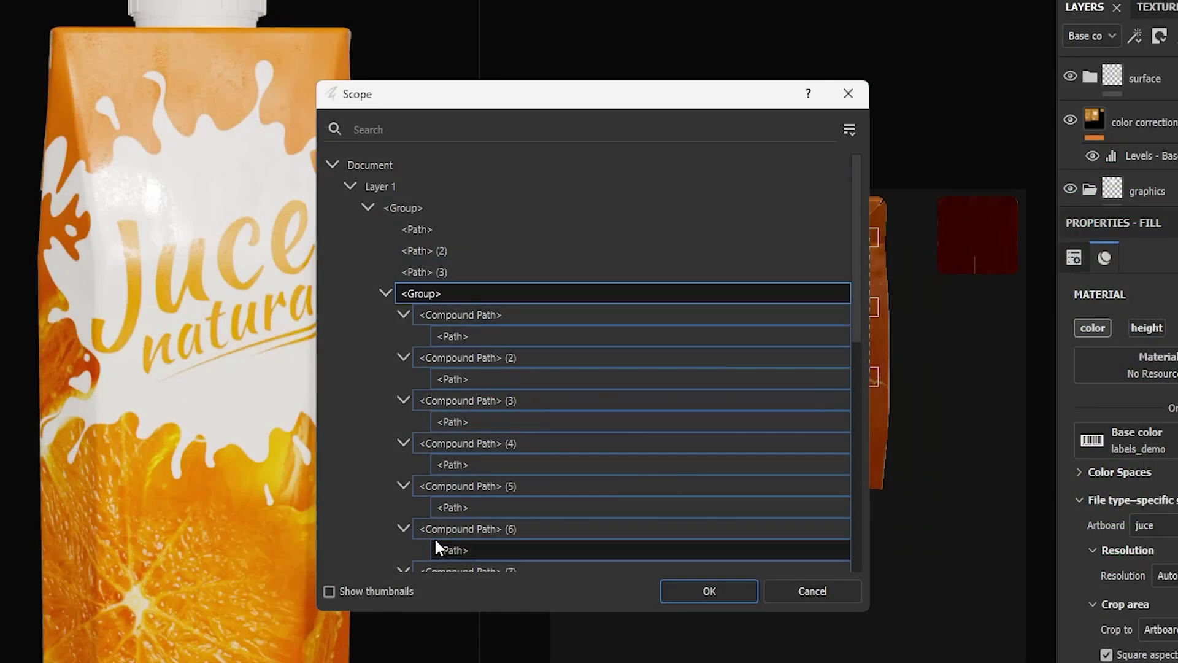
Step: Turn on Show thumbnails in the Scope dialog and confirm so the lettering is excluded
{"action": "left_click", "coordinate": [329, 591]}
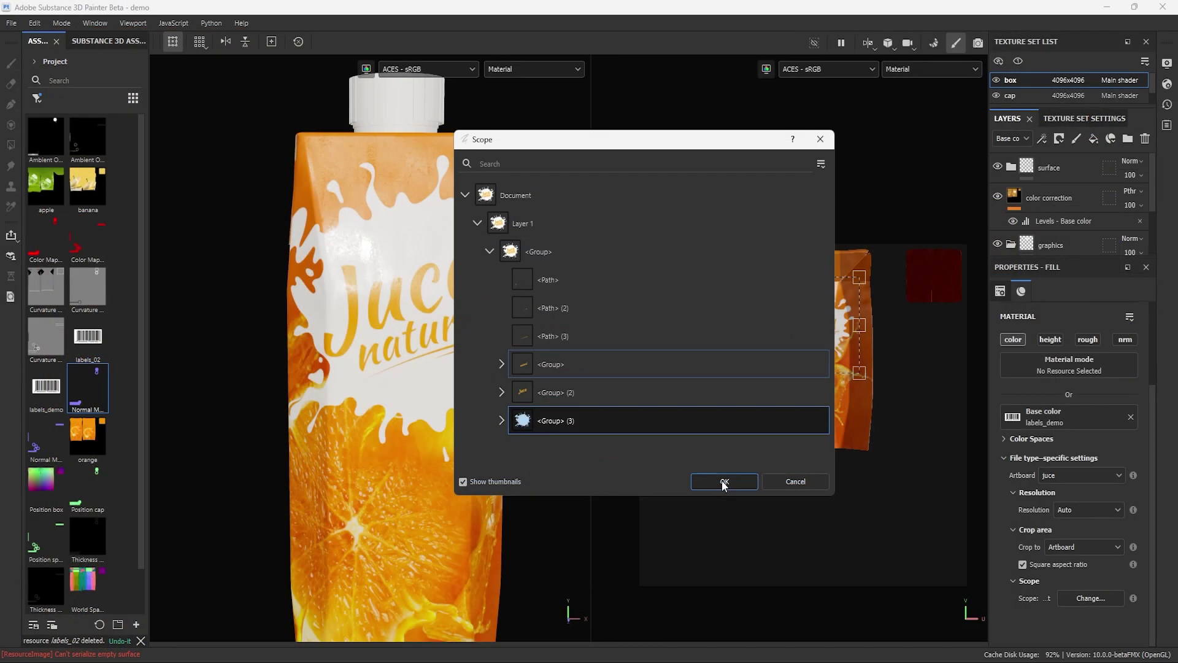
{"action": "left_click", "coordinate": [709, 590]}
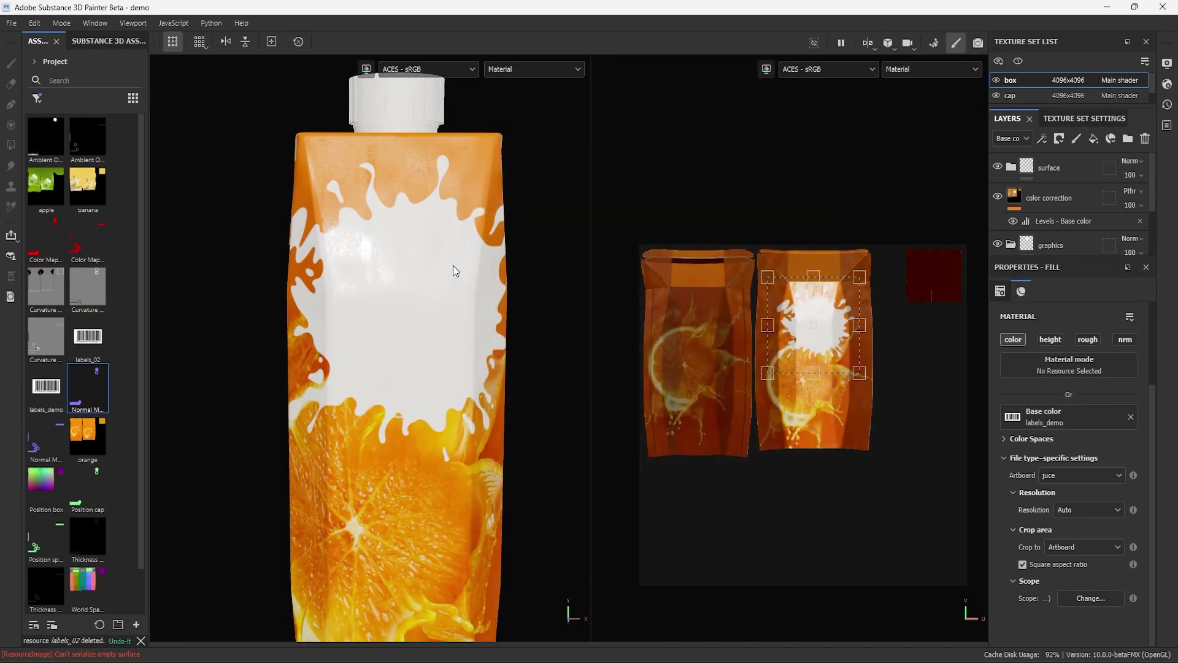
Step: Add a Drop Shadow filter to the juce splash logo layer with size 0.11
{"action": "right_click", "coordinate": [1029, 278]}
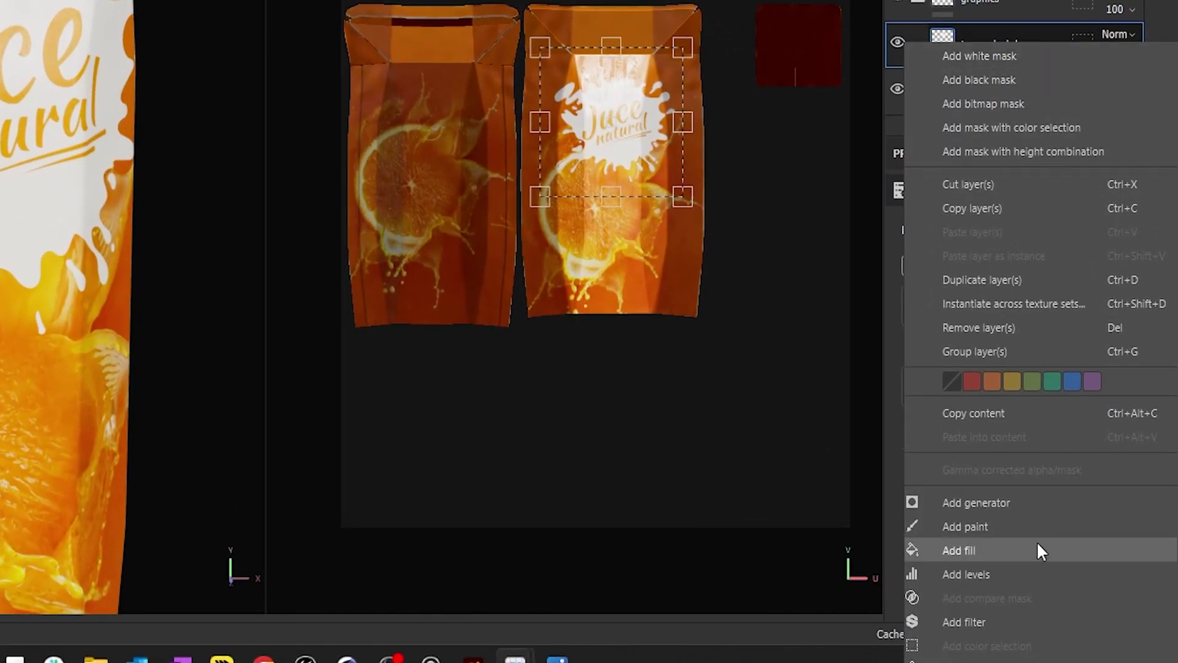
{"action": "left_click", "coordinate": [1014, 624]}
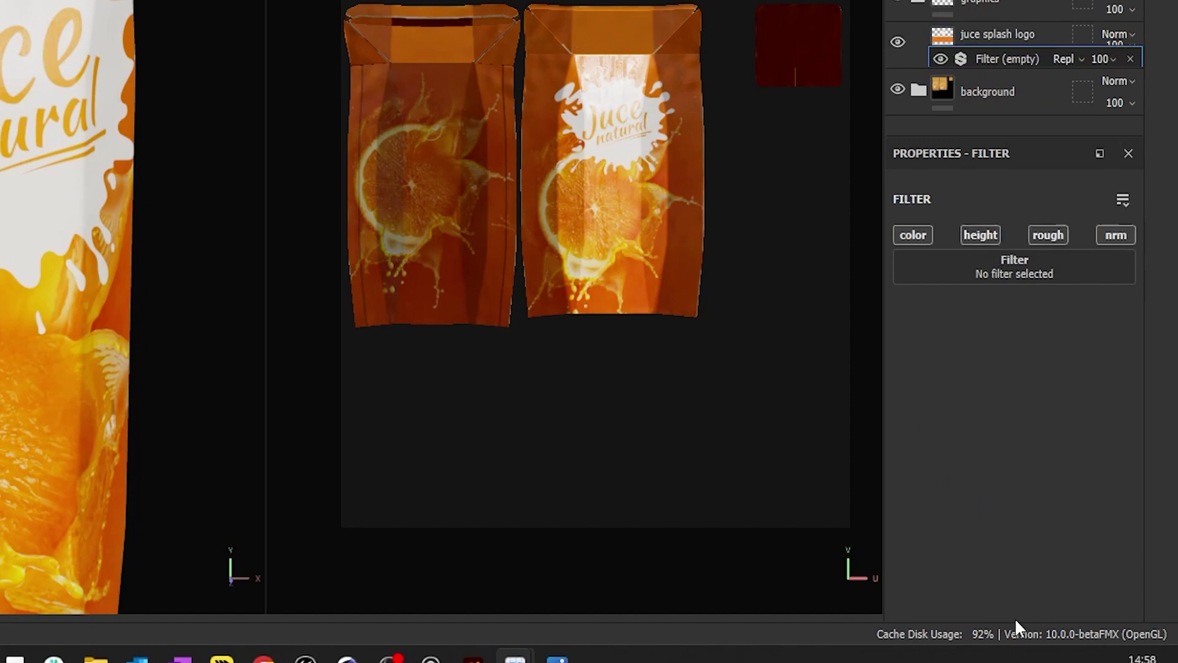
{"action": "left_click", "coordinate": [1012, 273]}
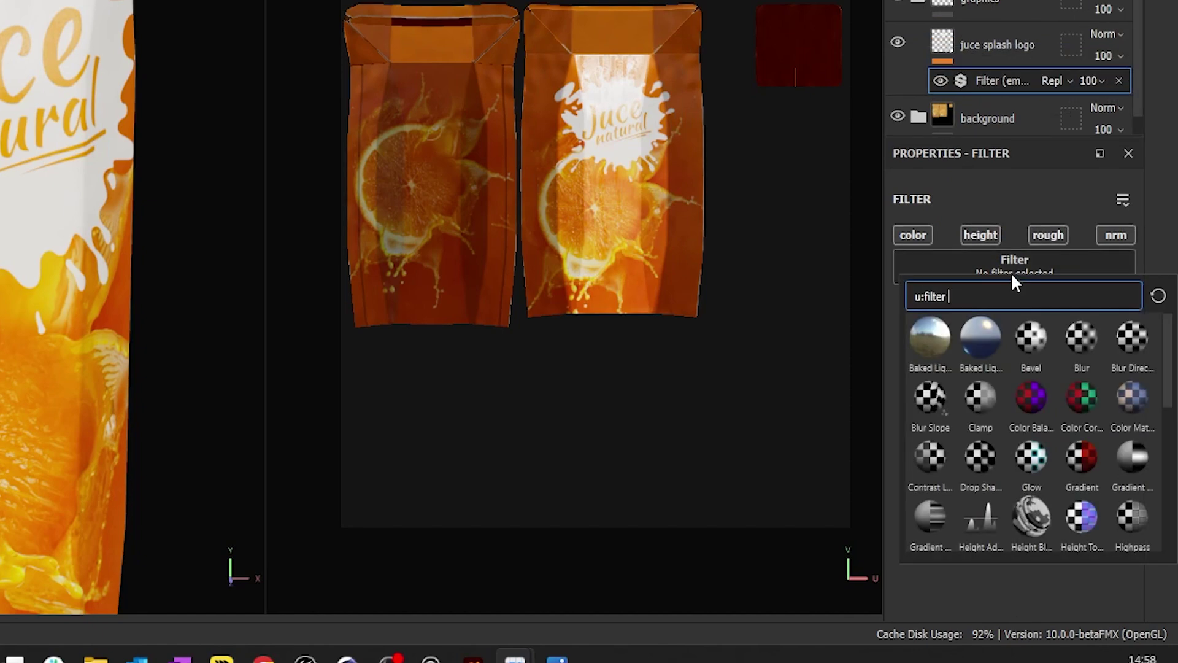
{"action": "type", "text": "drop"}
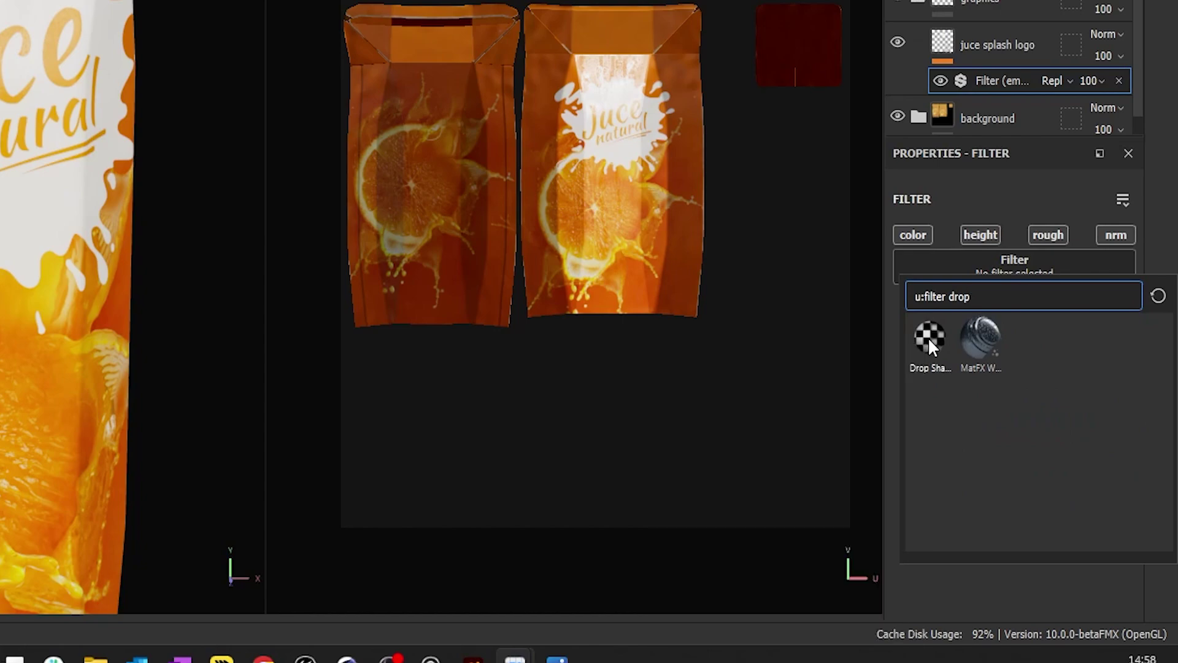
{"action": "left_click", "coordinate": [929, 341]}
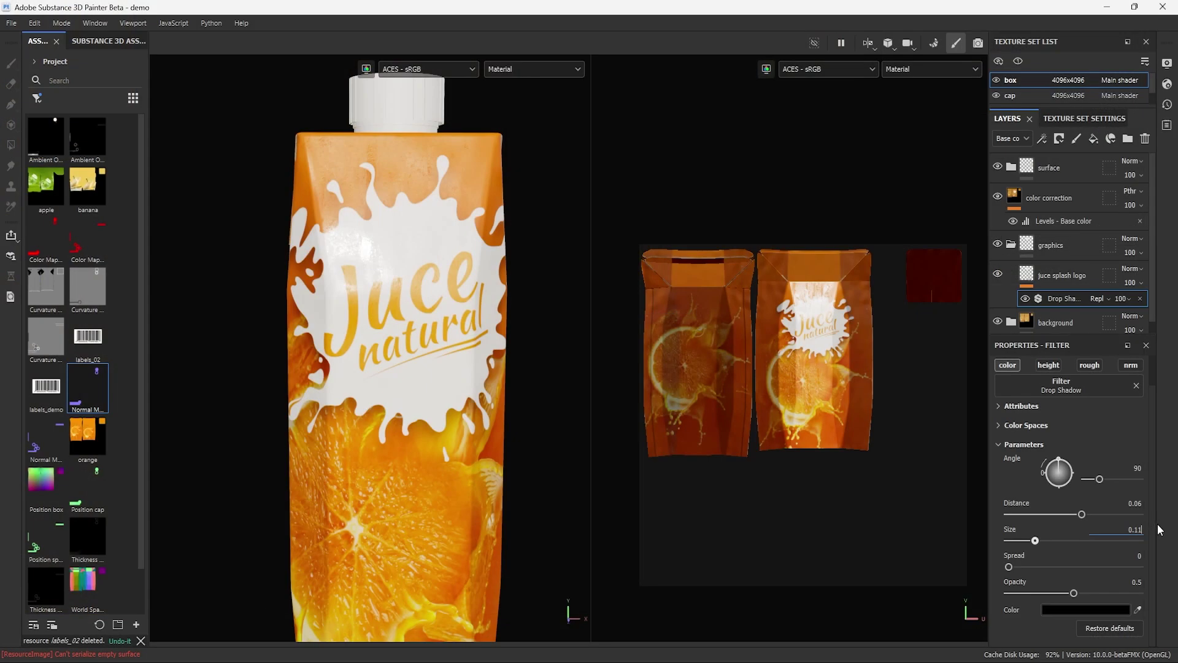
{"action": "key", "text": "Return"}
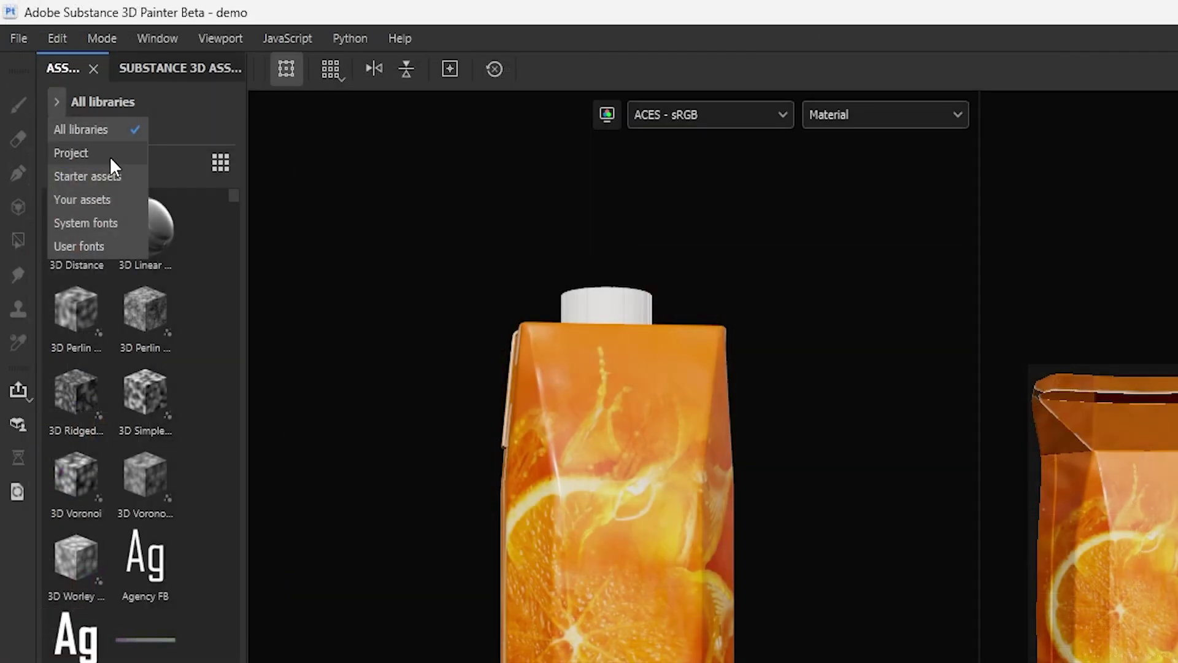
Step: Filter the Assets shelf to project textures and drop labels_demo onto the carton's side panel
{"action": "left_click", "coordinate": [98, 156]}
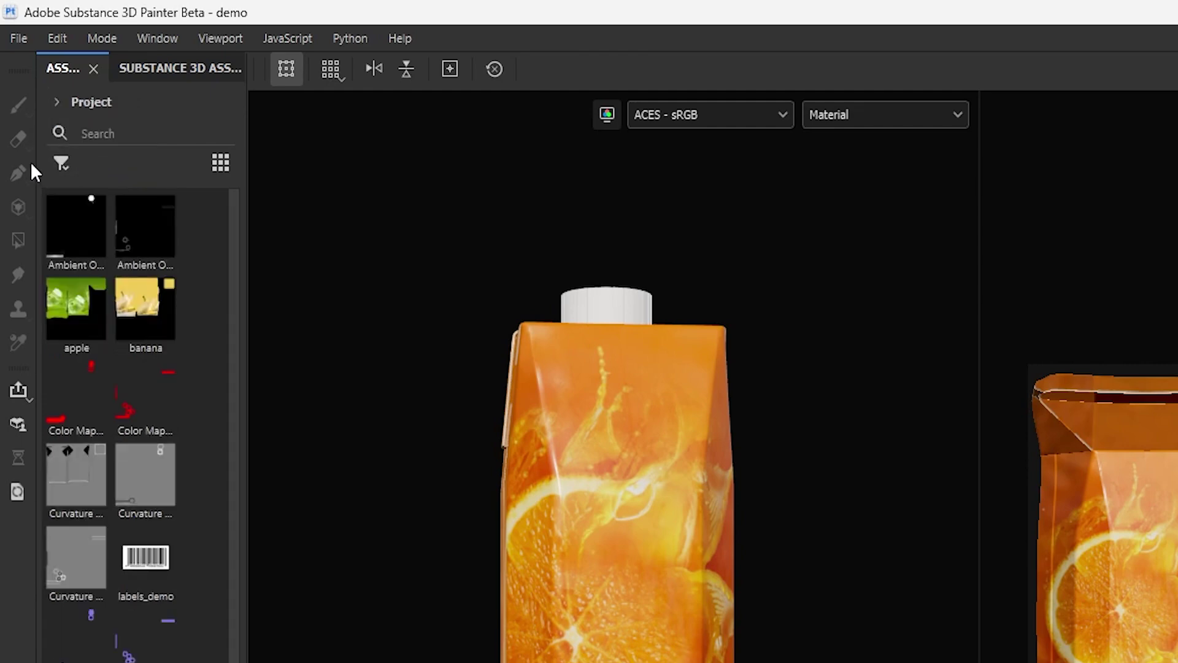
{"action": "left_click", "coordinate": [60, 165]}
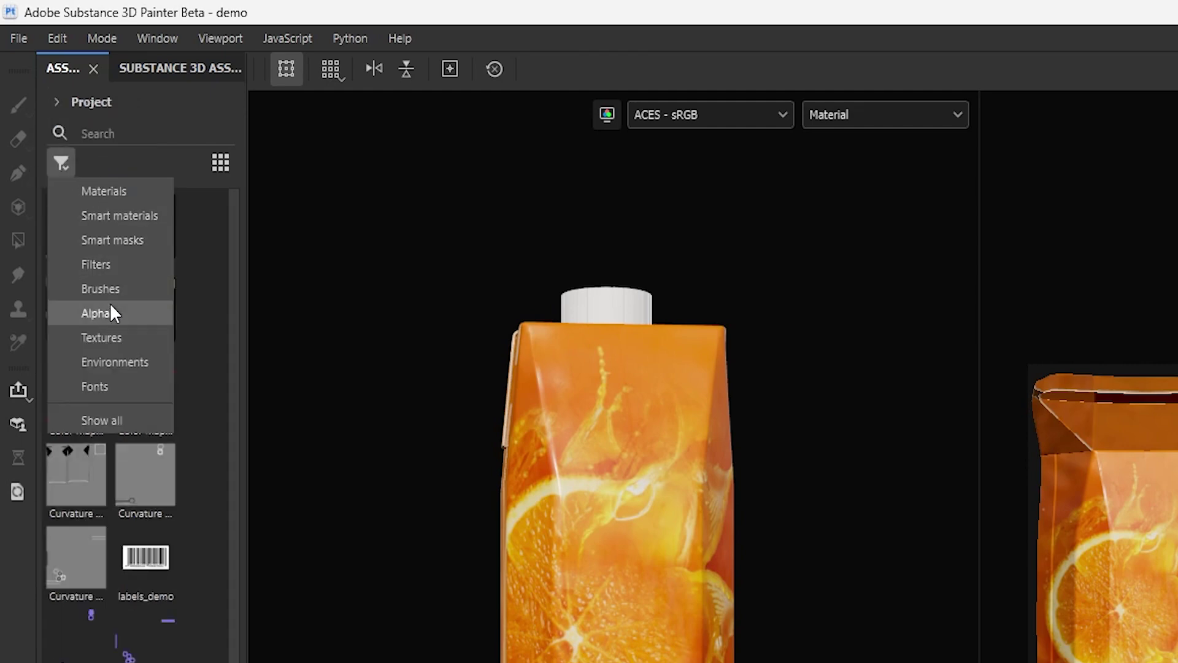
{"action": "left_click", "coordinate": [110, 337]}
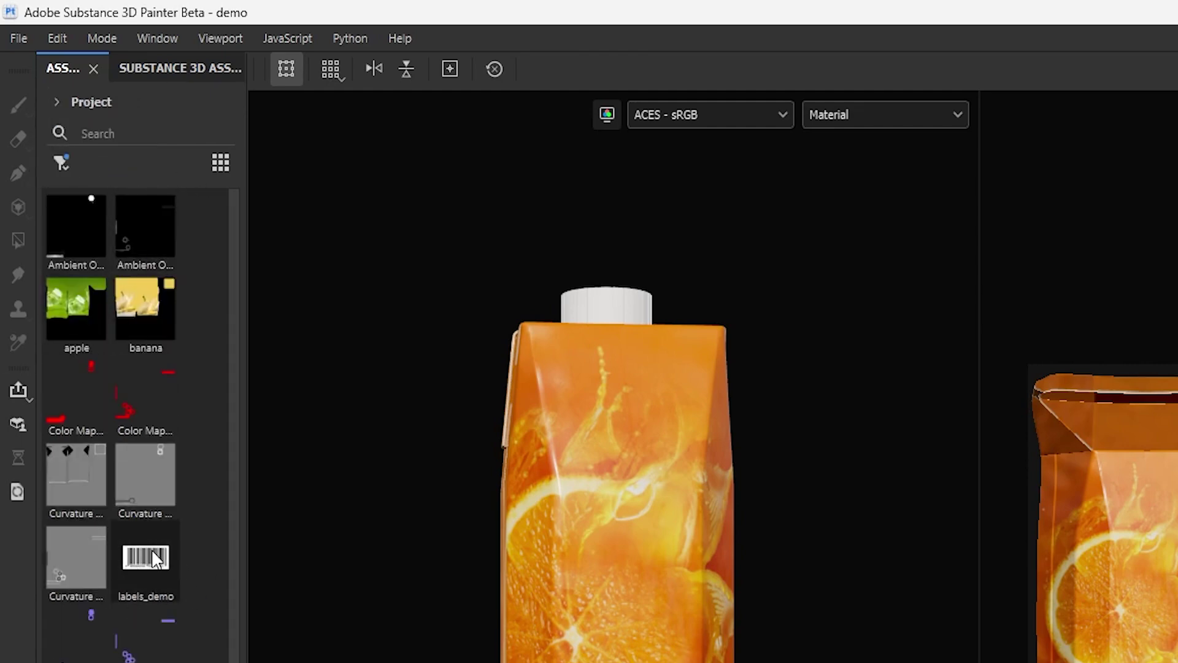
{"action": "left_click_drag", "start_coordinate": [88, 336], "coordinate": [804, 311]}
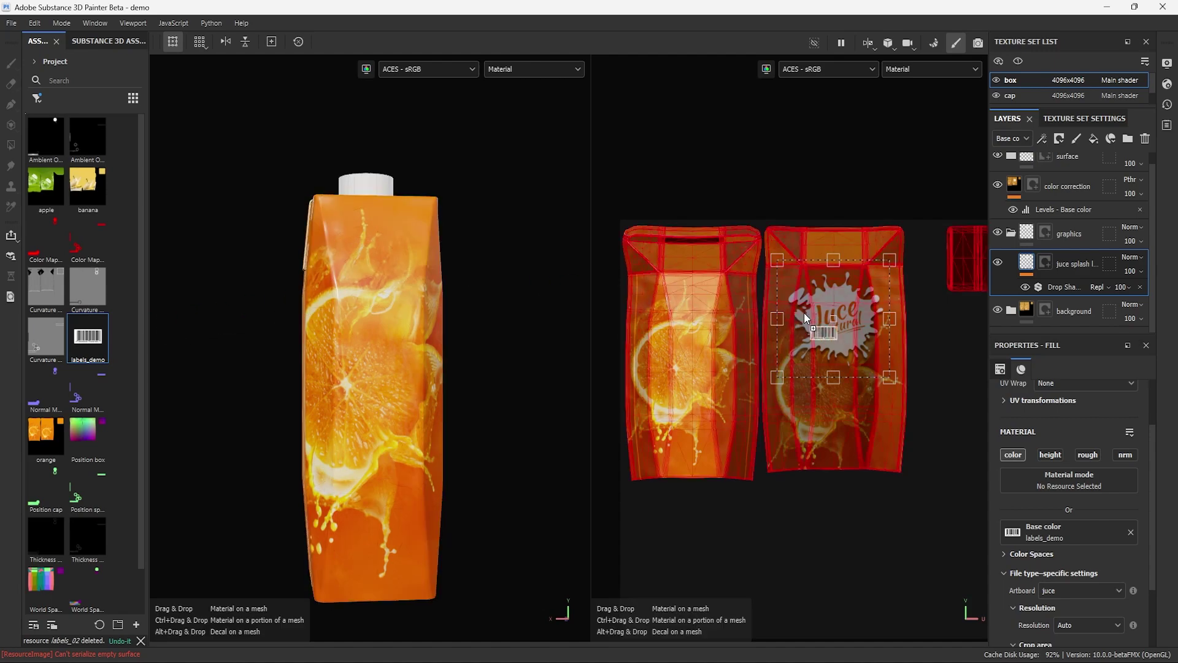
{"action": "left_click_drag", "start_coordinate": [857, 375], "coordinate": [833, 403]}
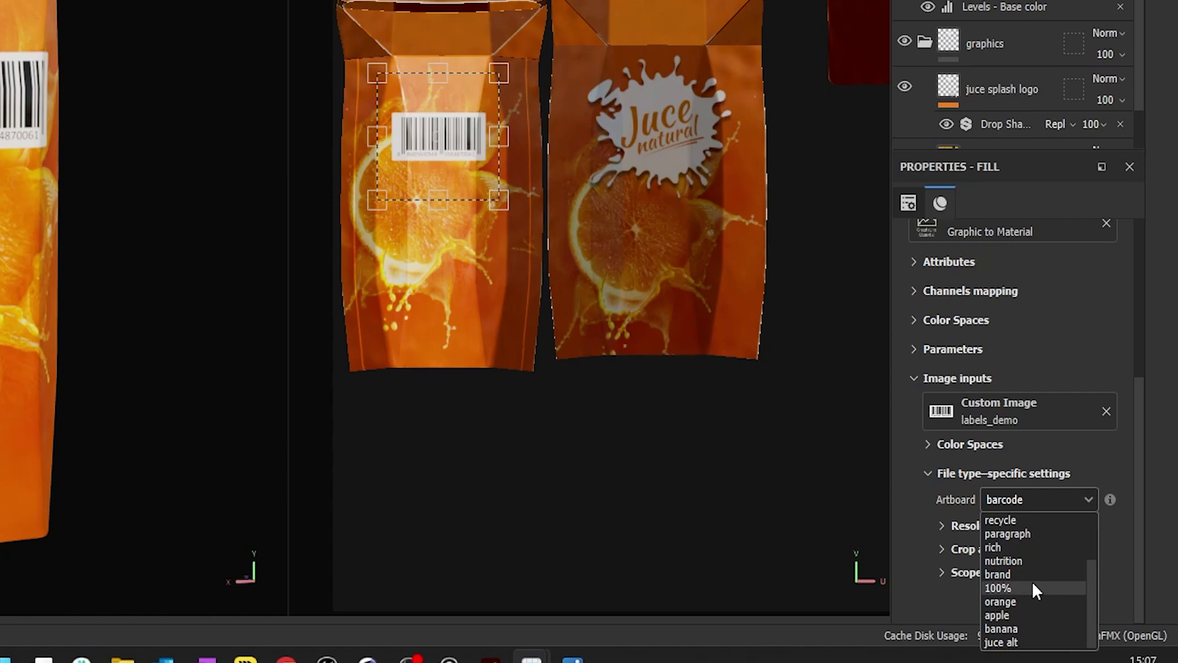
Step: Show the 100% artboard, thicken its splash outline, and adjust the label's hue and saturation
{"action": "left_click", "coordinate": [1033, 587]}
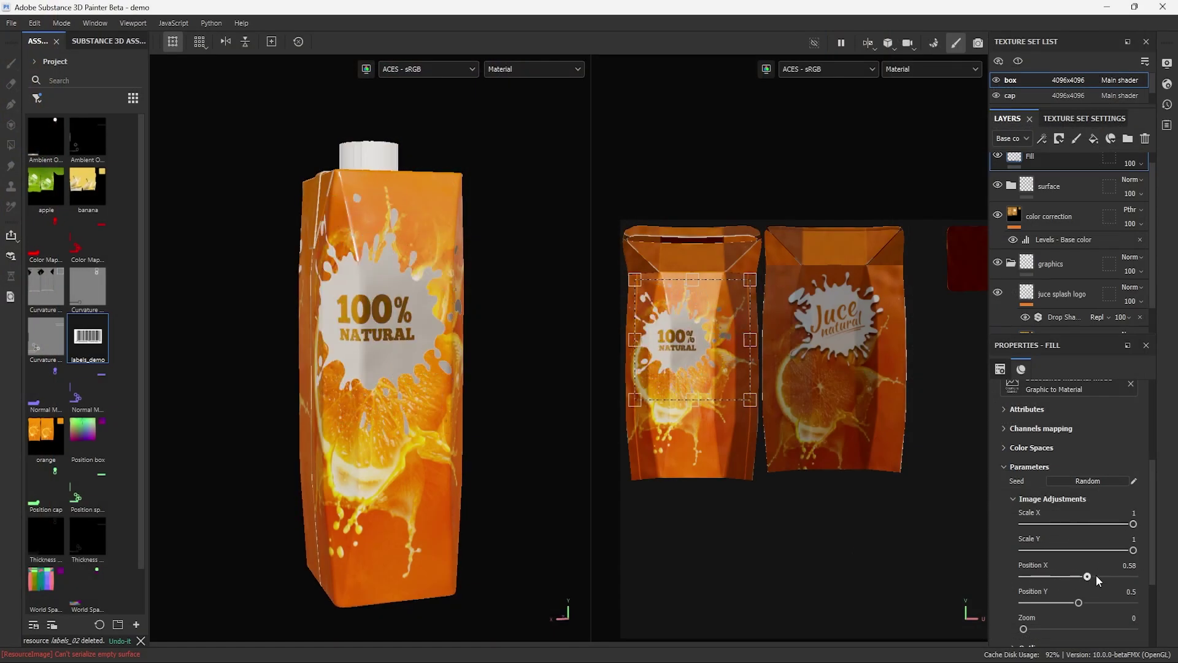
{"action": "left_click", "coordinate": [1053, 499]}
{"action": "left_click_drag", "start_coordinate": [1029, 529], "coordinate": [1114, 531]}
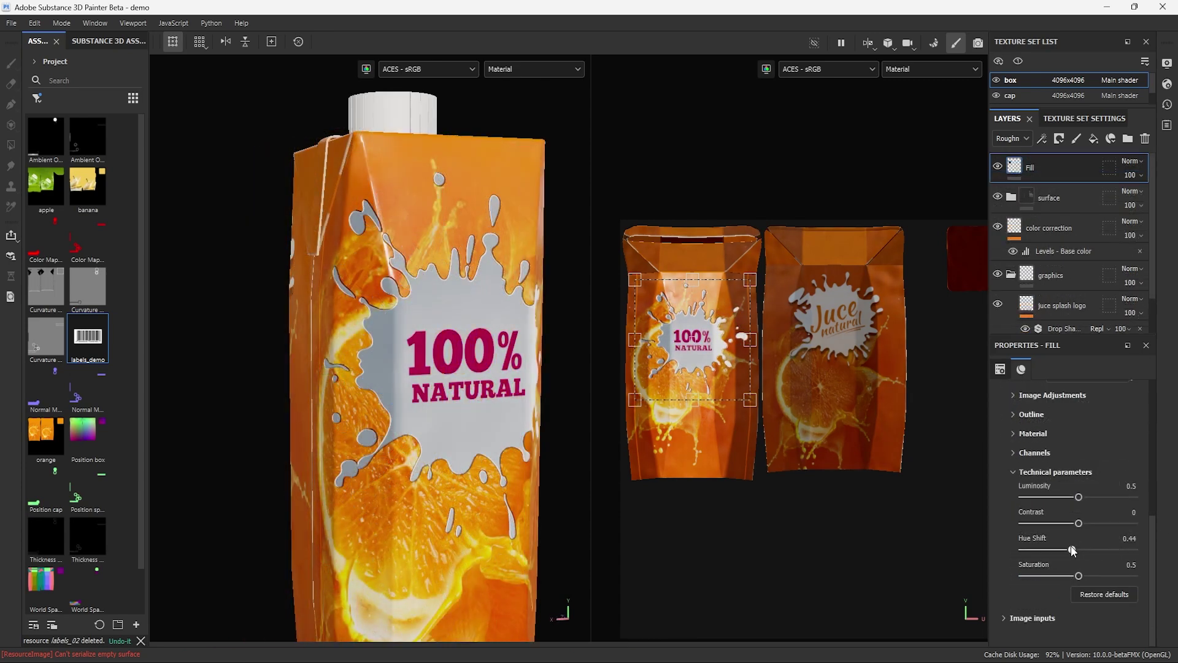
{"action": "left_click_drag", "start_coordinate": [1072, 550], "coordinate": [1022, 550]}
{"action": "mouse_move", "coordinate": [1078, 575]}
{"action": "left_mouse_down"}
{"action": "mouse_move", "coordinate": [1034, 576]}
{"action": "mouse_move", "coordinate": [1078, 576]}
{"action": "left_mouse_up"}
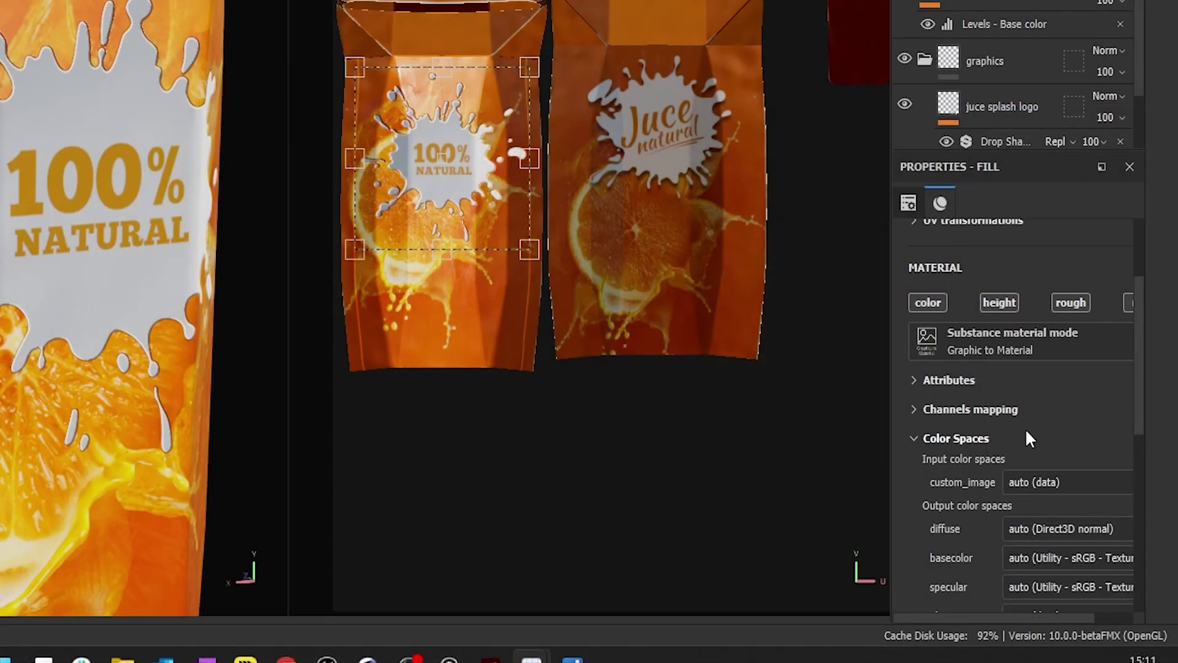
{"action": "scroll", "coordinate": [1079, 518], "scroll_direction": "down", "scroll_amount": 2}
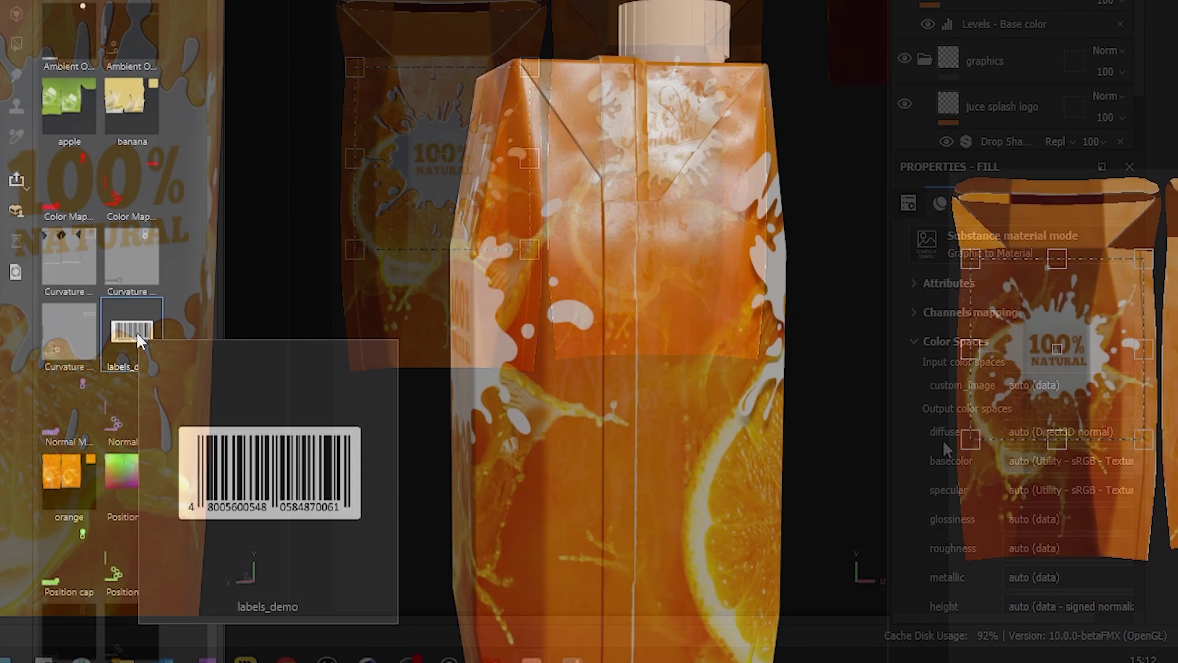
Step: Place the labels_demo barcode on the carton's side, position and rotate it, and slightly thicken its outline
{"action": "left_click_drag", "start_coordinate": [132, 332], "coordinate": [636, 355]}
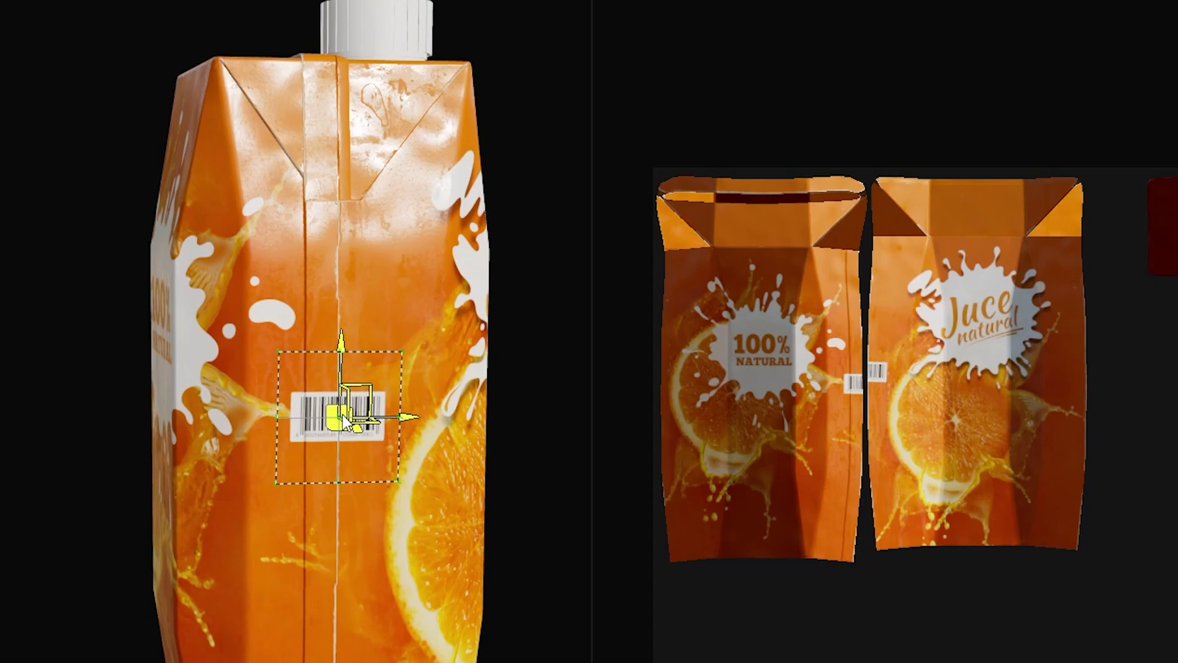
{"action": "left_click_drag", "start_coordinate": [653, 413], "coordinate": [632, 365]}
{"action": "key", "text": "e"}
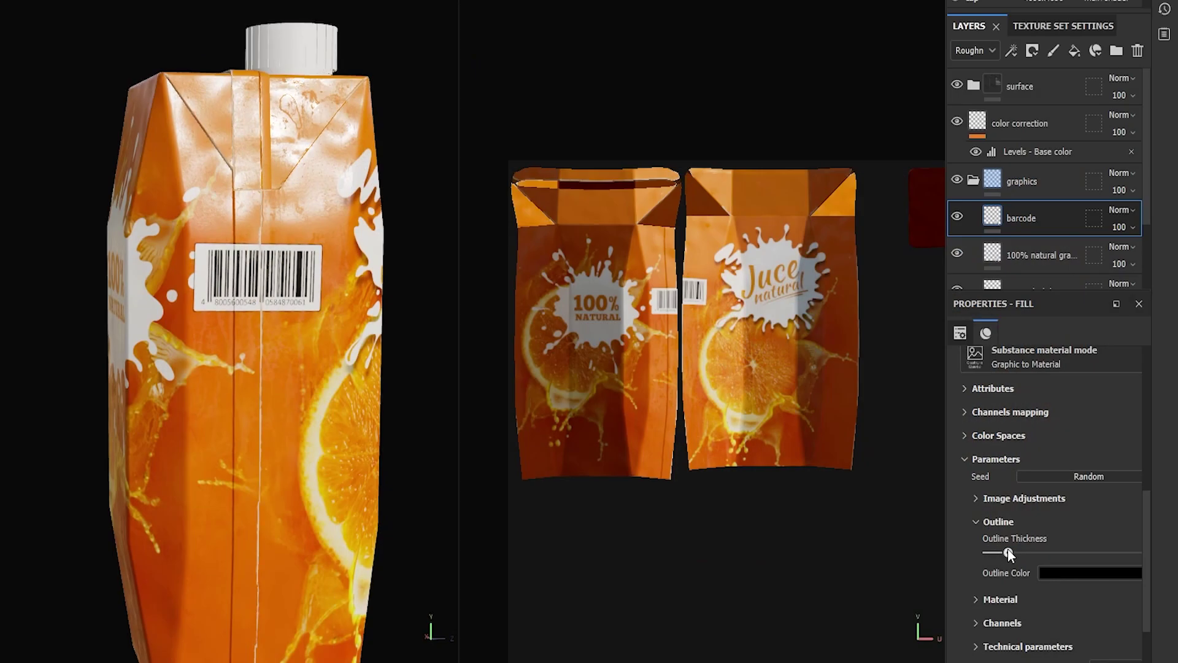
{"action": "left_click_drag", "start_coordinate": [1008, 549], "coordinate": [1010, 549]}
{"action": "left_click_drag", "start_coordinate": [253, 330], "coordinate": [367, 413], "text": "alt"}
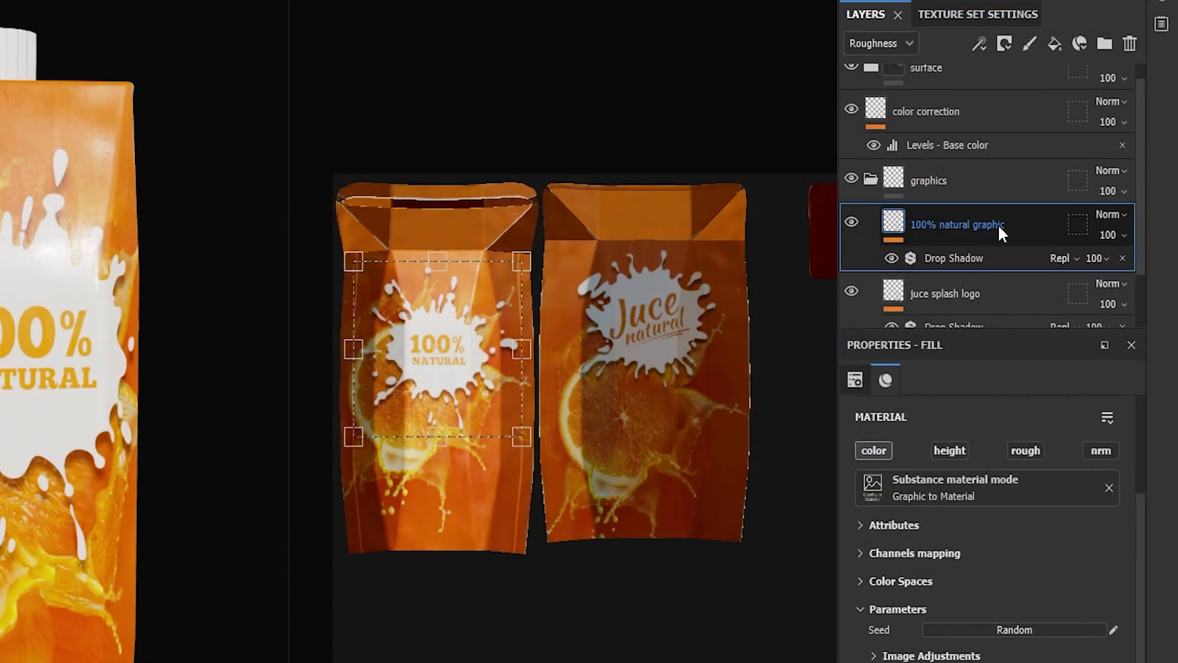
Step: Duplicate the 100% natural graphic layer and give the copy metallic 0.8114 and height about 0.7405
{"action": "right_click", "coordinate": [998, 223]}
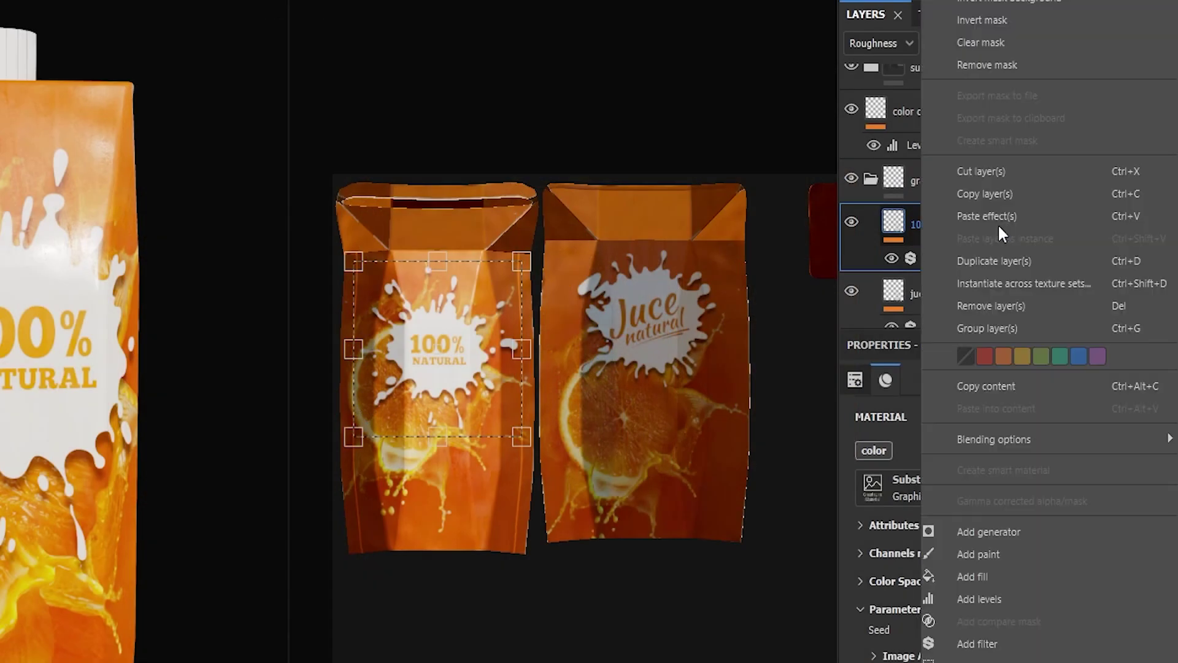
{"action": "left_click", "coordinate": [1065, 270]}
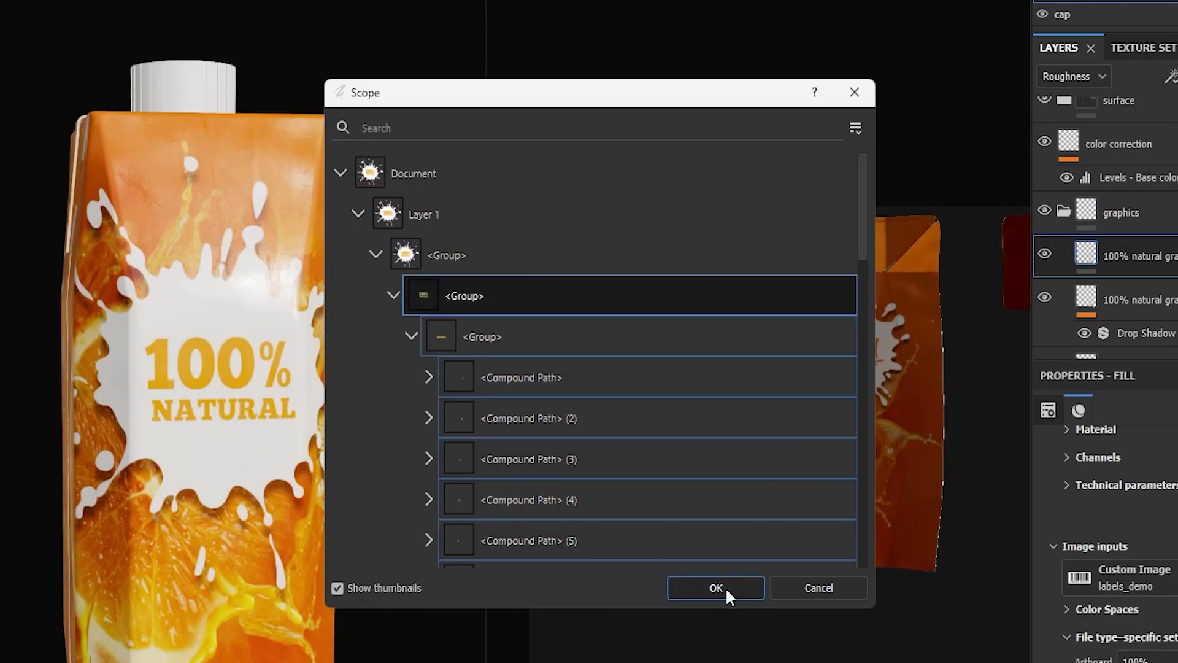
{"action": "left_click", "coordinate": [725, 587]}
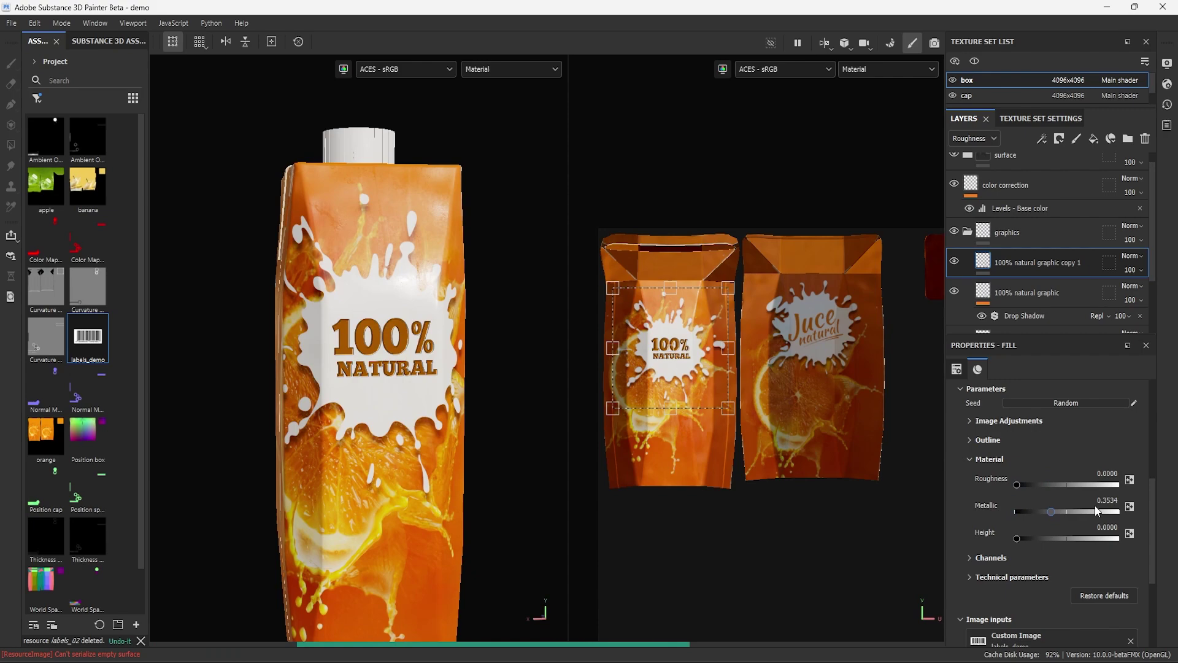
{"action": "left_click", "coordinate": [1097, 512]}
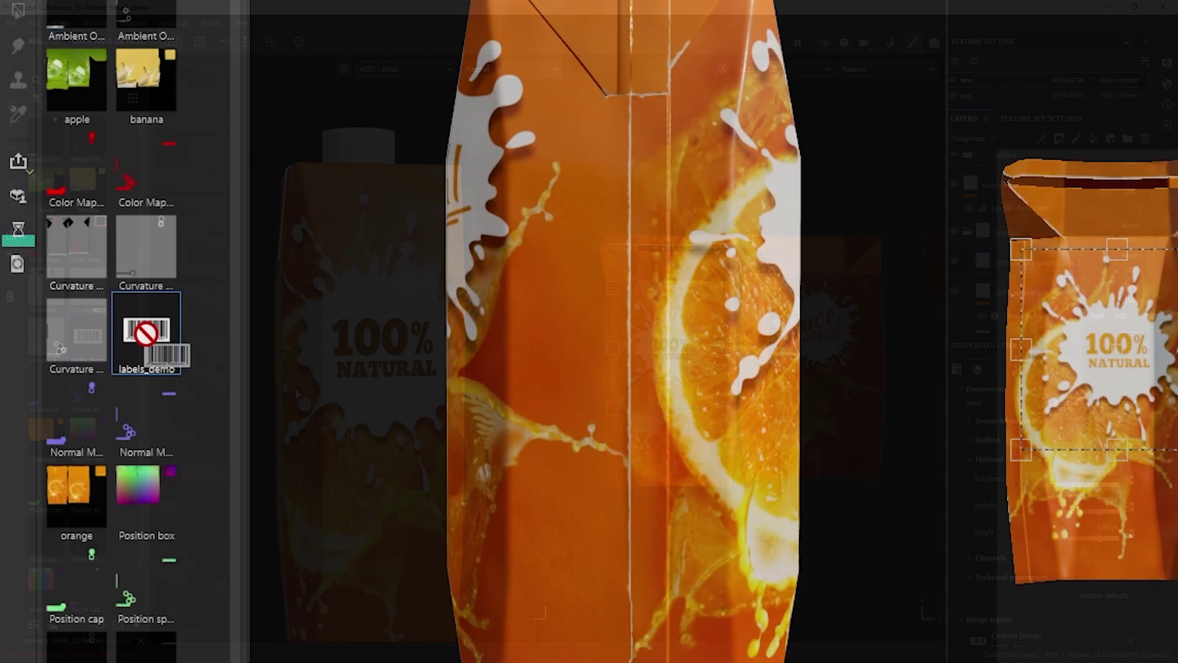
Step: Place the labels_demo recycle symbol, tint it from teal to green with hue and lightness, and shift it left
{"action": "left_click_drag", "start_coordinate": [146, 331], "coordinate": [635, 300]}
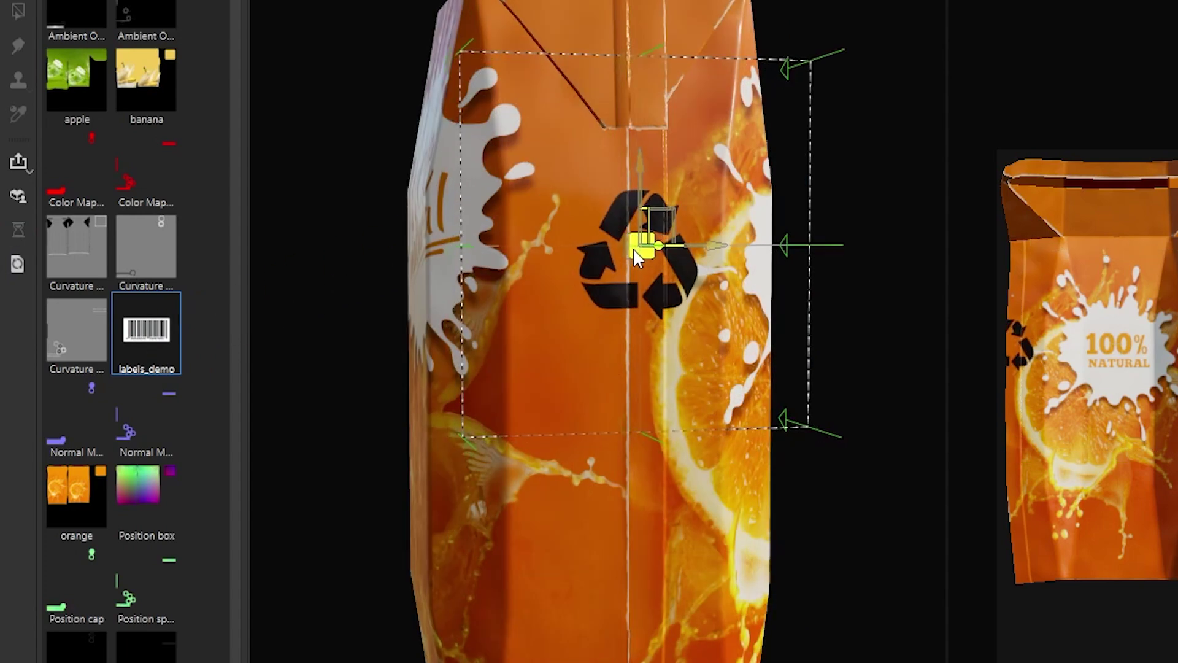
{"action": "right_click_drag", "start_coordinate": [650, 276], "coordinate": [678, 301], "text": "shift"}
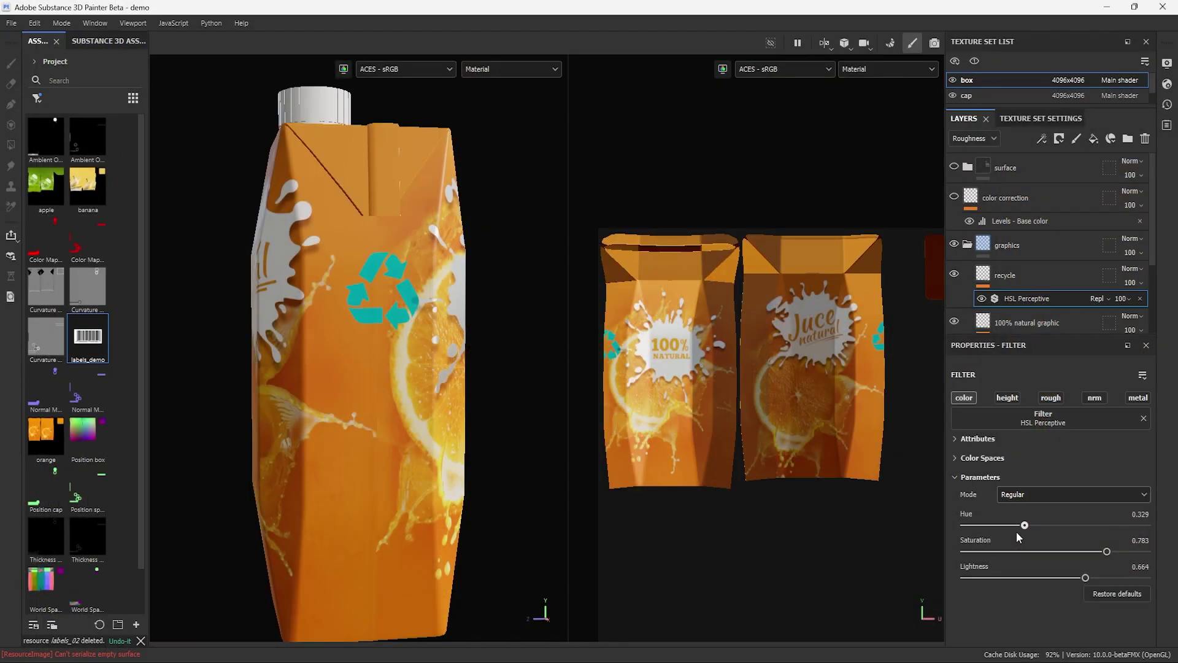
{"action": "left_click_drag", "start_coordinate": [1018, 538], "coordinate": [1006, 537]}
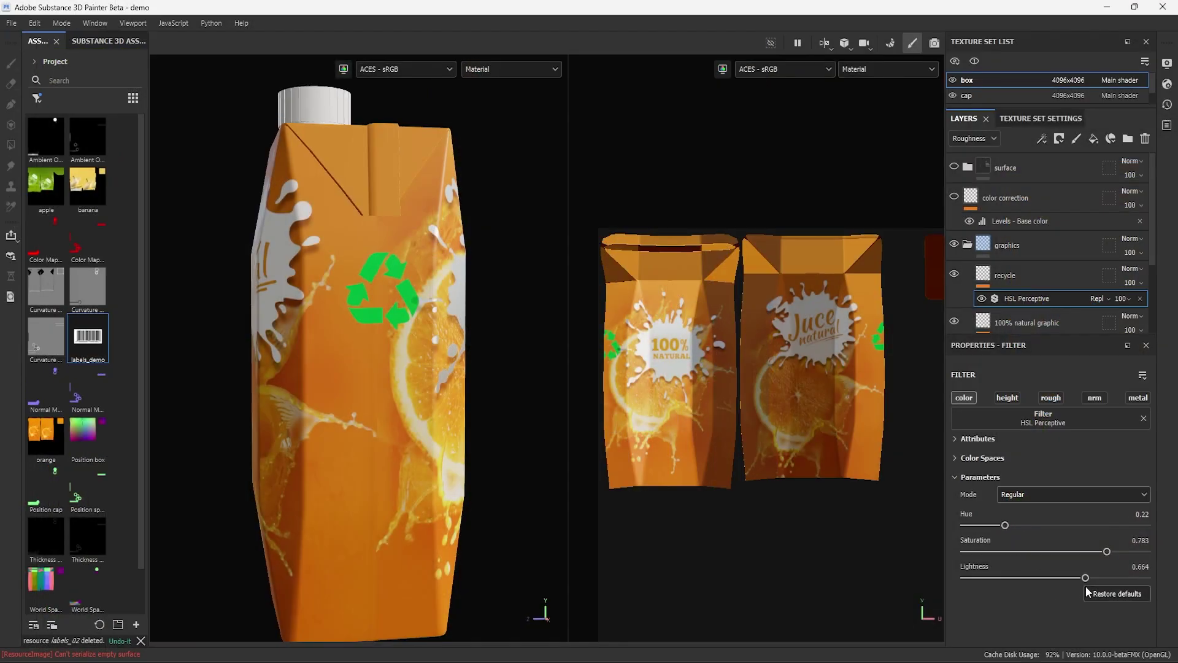
{"action": "mouse_move", "coordinate": [1085, 577]}
{"action": "left_mouse_down"}
{"action": "mouse_move", "coordinate": [1059, 578]}
{"action": "mouse_move", "coordinate": [1085, 578]}
{"action": "left_mouse_up"}
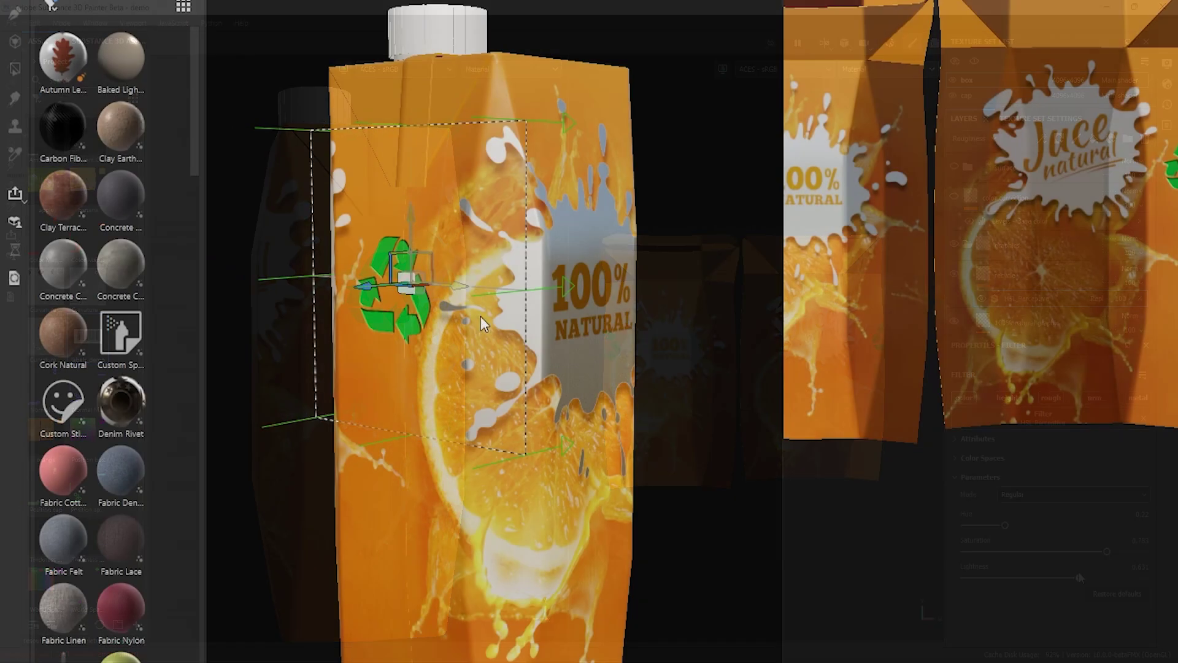
{"action": "left_click_drag", "start_coordinate": [552, 326], "coordinate": [411, 337]}
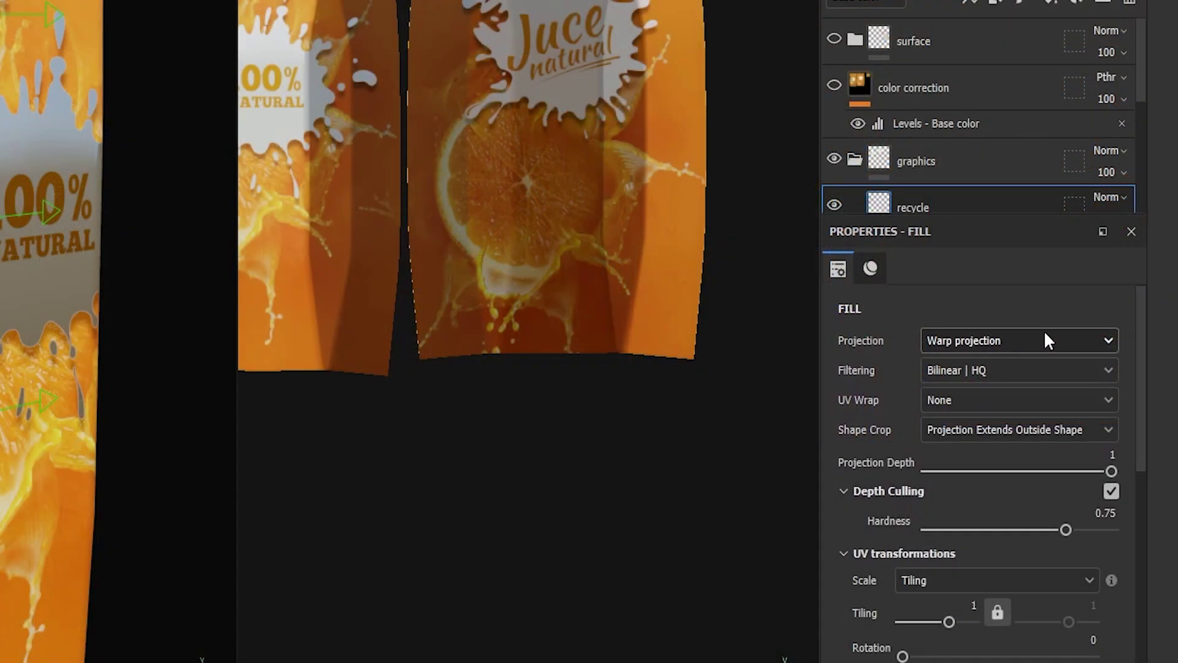
Step: Switch the recycle symbol to UV projection, then shrink it and move it toward the UV centre
{"action": "left_click", "coordinate": [1034, 340]}
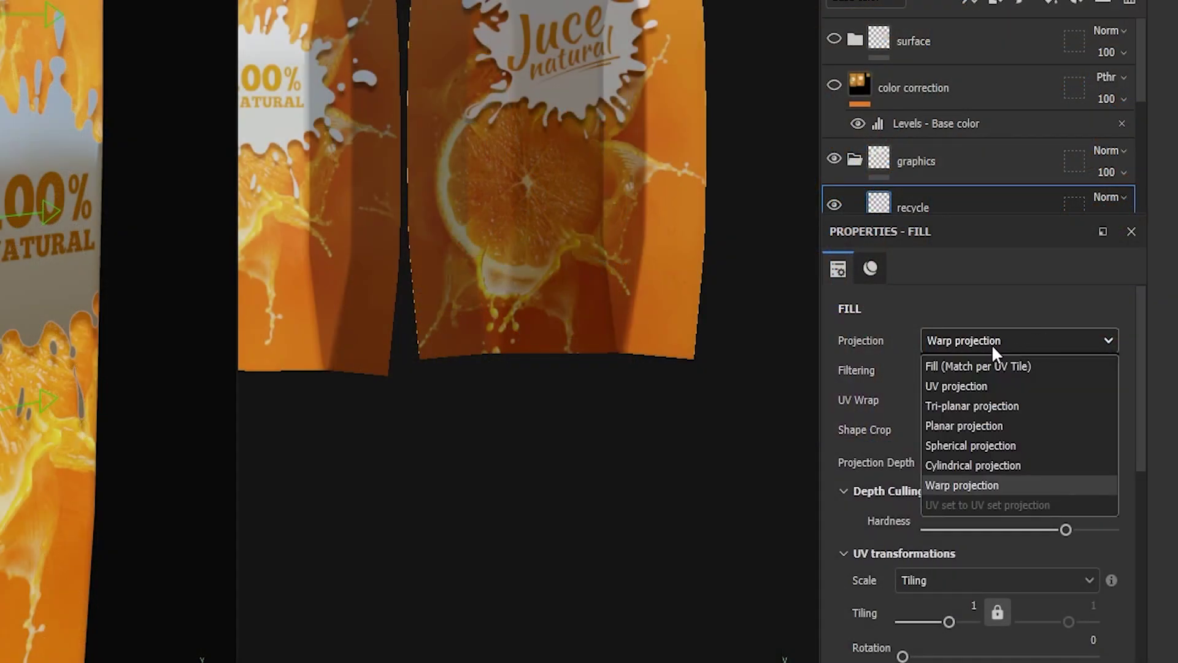
{"action": "left_click", "coordinate": [1016, 385]}
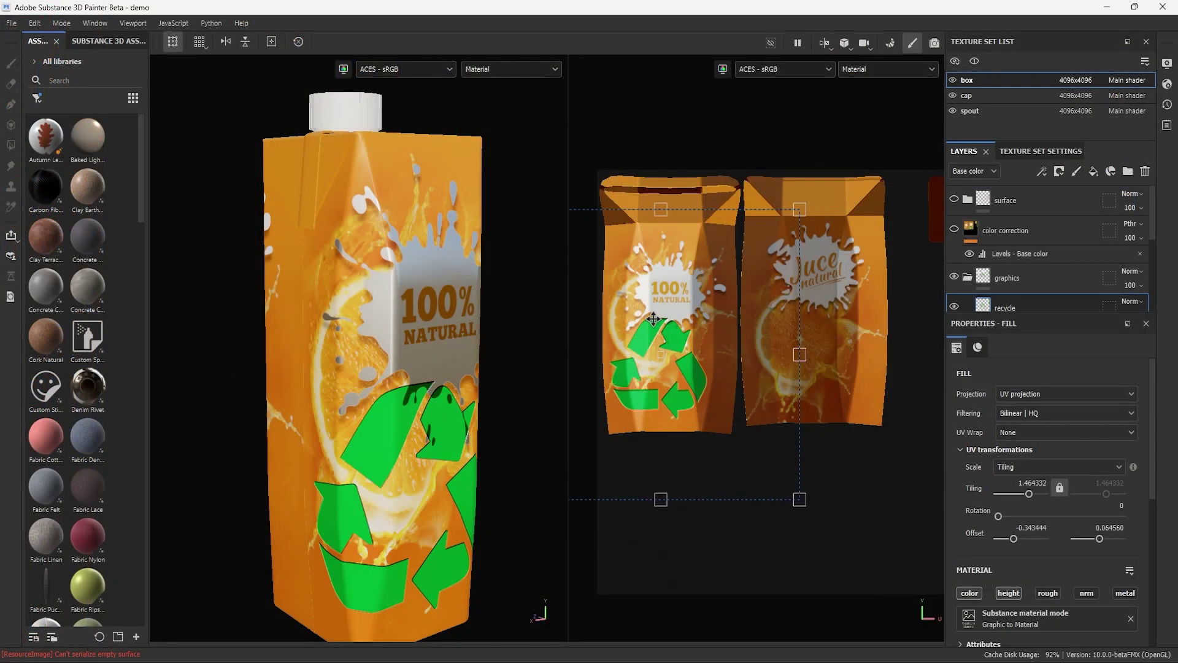
{"action": "left_click_drag", "start_coordinate": [664, 288], "coordinate": [665, 319]}
{"action": "left_click_drag", "start_coordinate": [813, 211], "coordinate": [716, 309]}
{"action": "left_click_drag", "start_coordinate": [622, 391], "coordinate": [659, 366]}
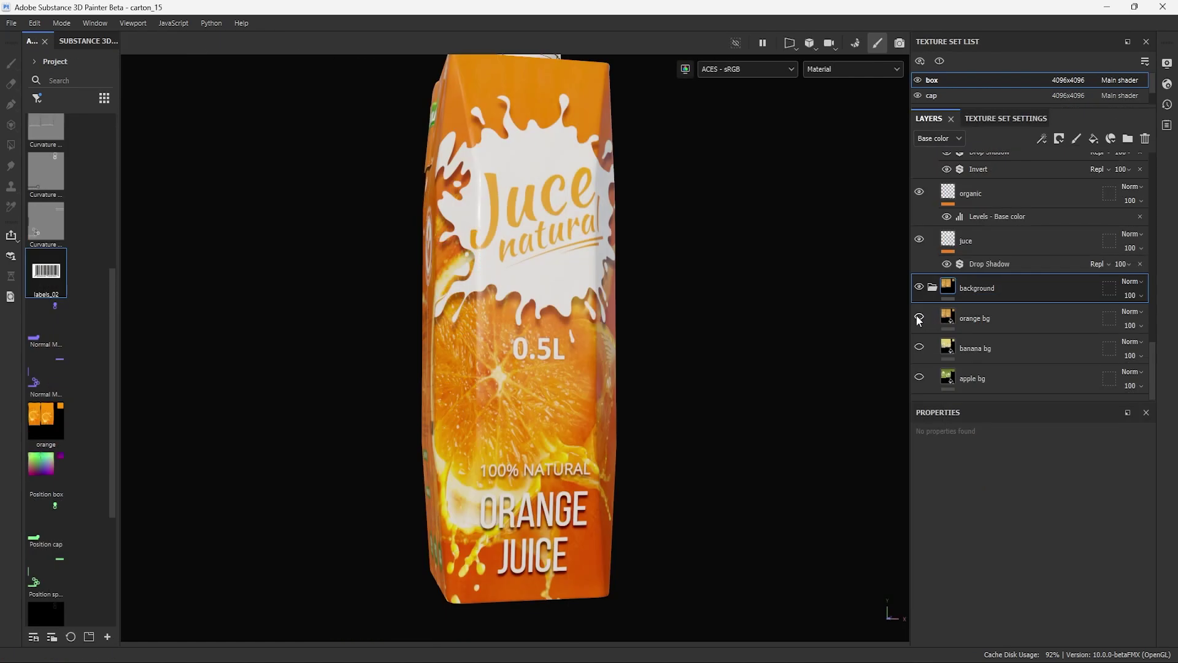
Step: Swap the orange background for apple, use the apple artboard, give the Juce text an orange gradient, and reload labels_demo
{"action": "left_click", "coordinate": [919, 318]}
{"action": "left_click", "coordinate": [919, 377]}
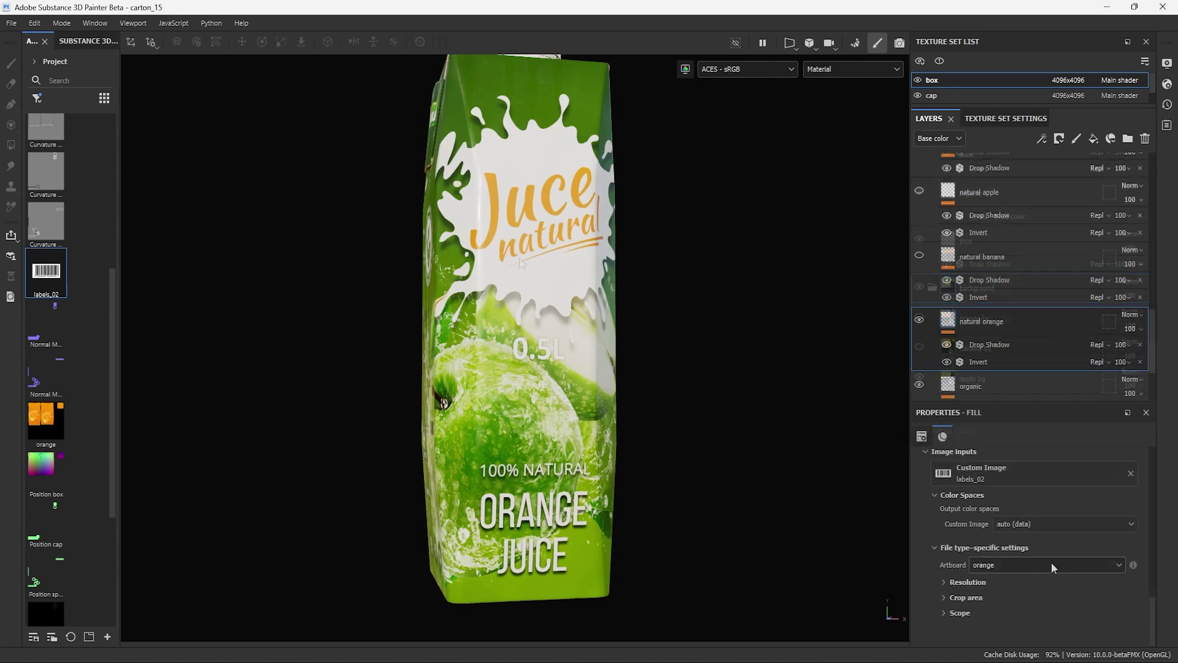
{"action": "left_click", "coordinate": [1051, 562]}
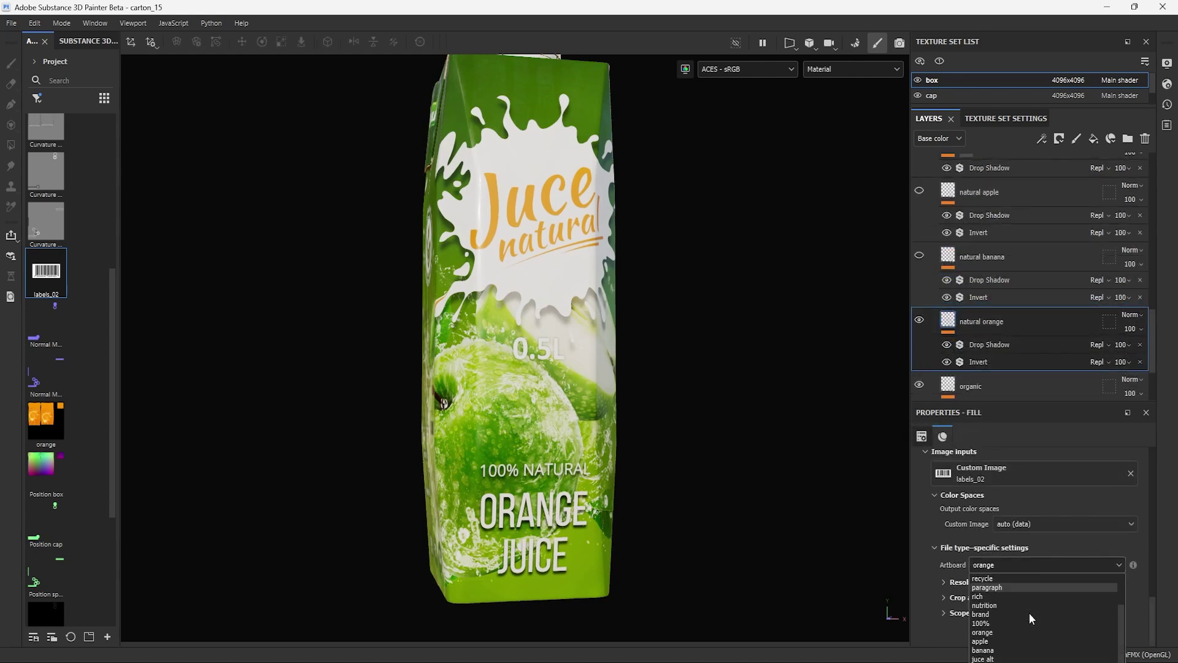
{"action": "left_click", "coordinate": [1039, 641]}
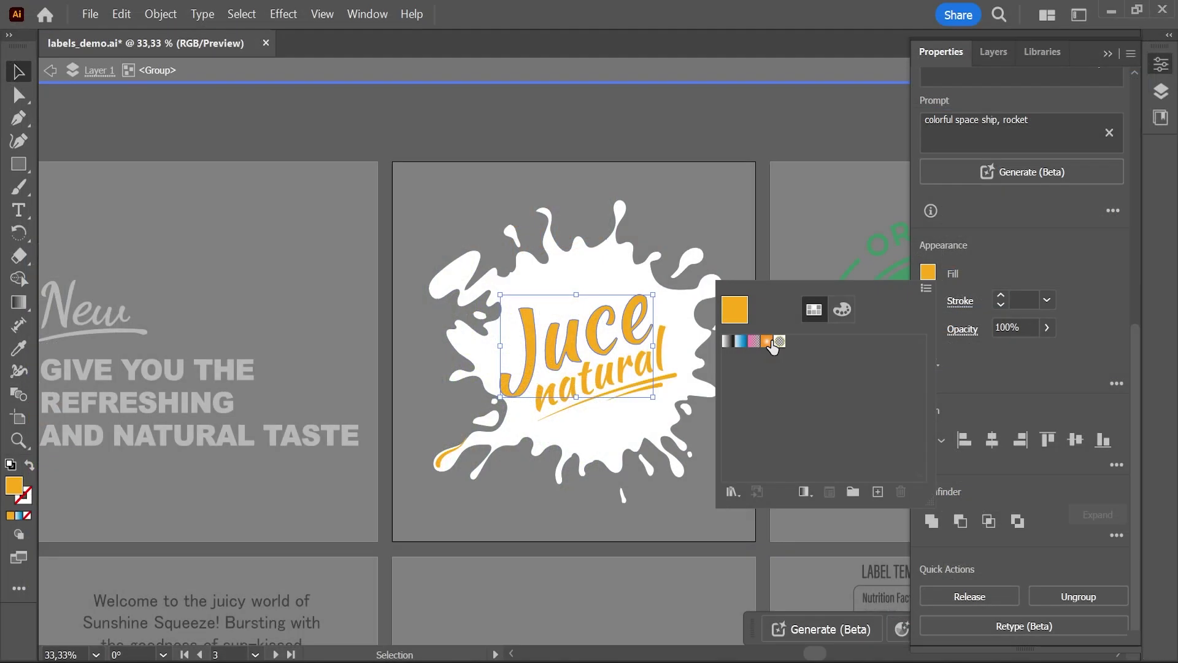
{"action": "left_click", "coordinate": [768, 343]}
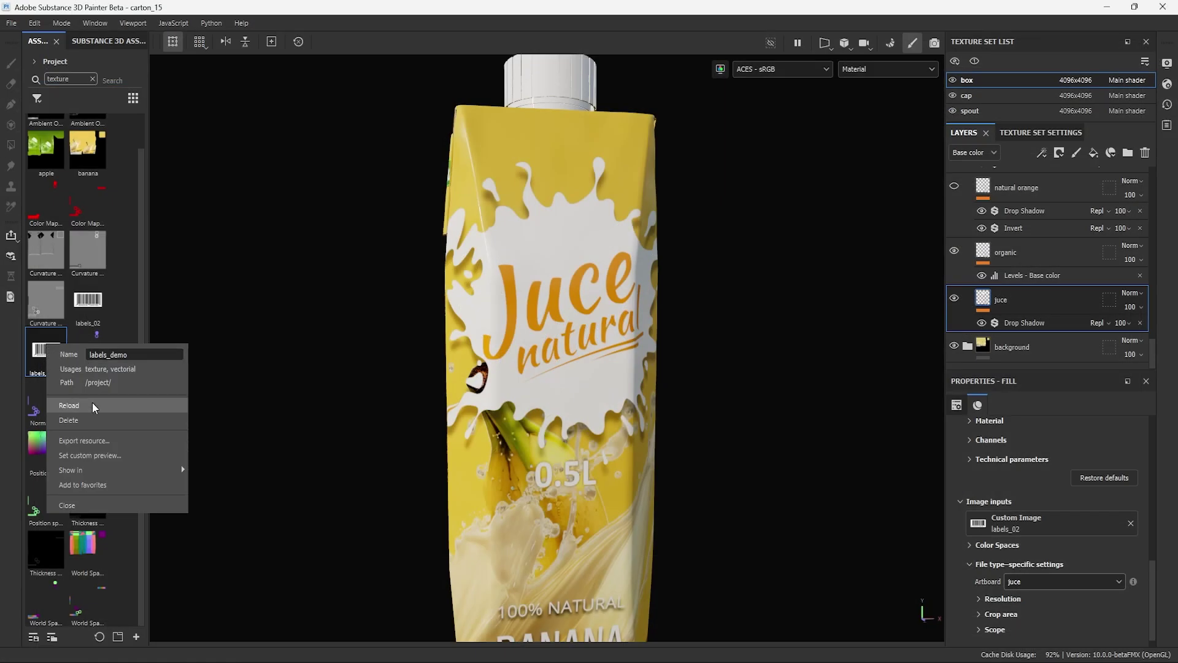
{"action": "left_click", "coordinate": [95, 406]}
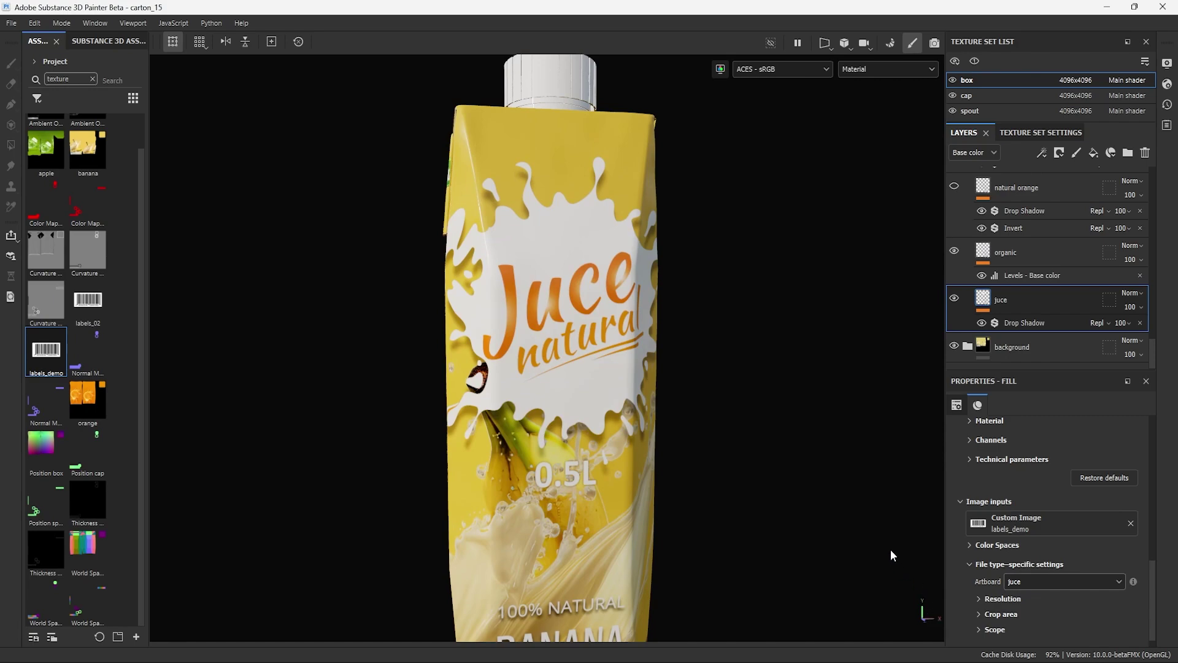